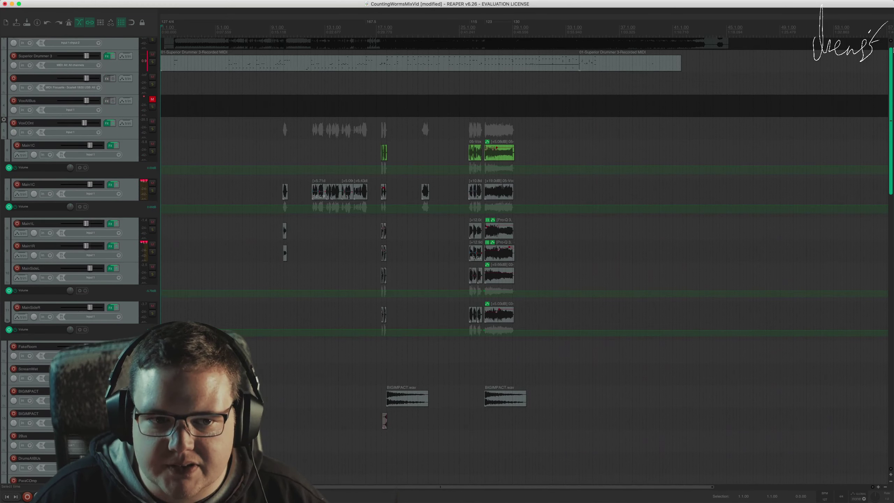
Bypass the effect chains on vocal tracks 6–11 and on the VoxCOnt bus
{"action": "scroll", "coordinate": [378, 216], "scroll_direction": "up", "scroll_amount": 2}
{"action": "left_click", "coordinate": [382, 215]}
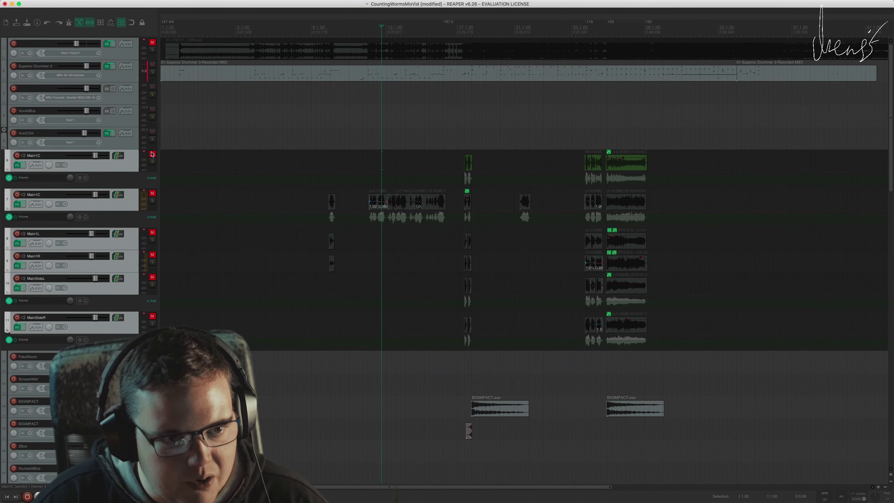
{"action": "left_click", "coordinate": [151, 154]}
{"action": "left_click", "coordinate": [111, 132]}
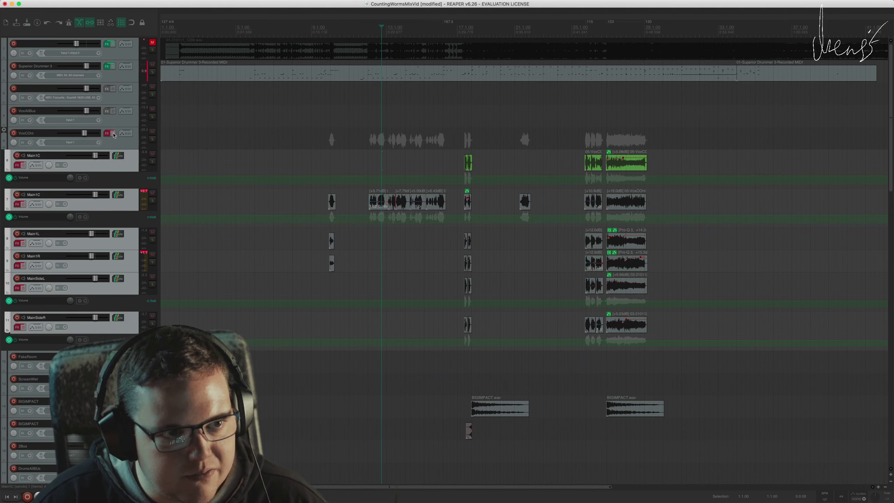
{"action": "scroll", "coordinate": [667, 188], "scroll_direction": "down", "scroll_amount": 1}
{"action": "scroll", "coordinate": [666, 188], "scroll_direction": "up", "scroll_amount": 1}
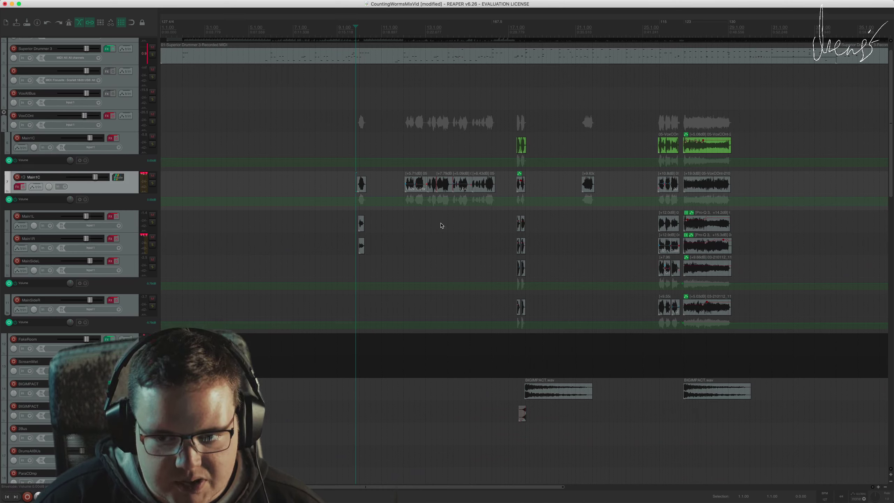
{"action": "left_click", "coordinate": [132, 226]}
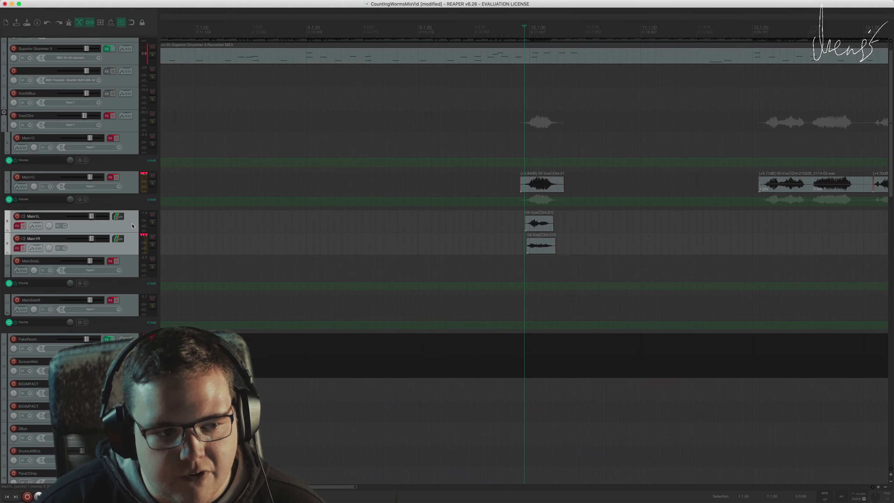
{"action": "mouse_move", "coordinate": [49, 228]}
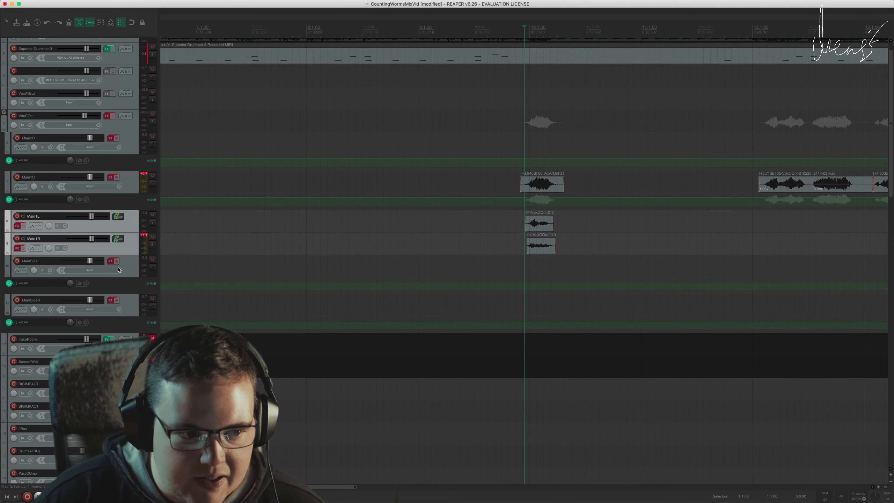
{"action": "left_click", "coordinate": [132, 271]}
{"action": "left_click", "coordinate": [132, 309], "text": "shift"}
{"action": "scroll", "coordinate": [518, 284], "scroll_direction": "up", "scroll_amount": 3}
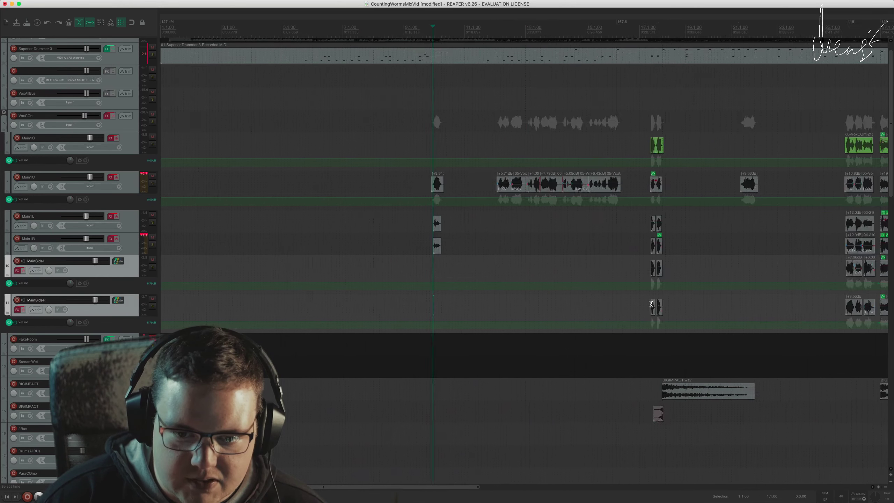
{"action": "left_click", "coordinate": [471, 250]}
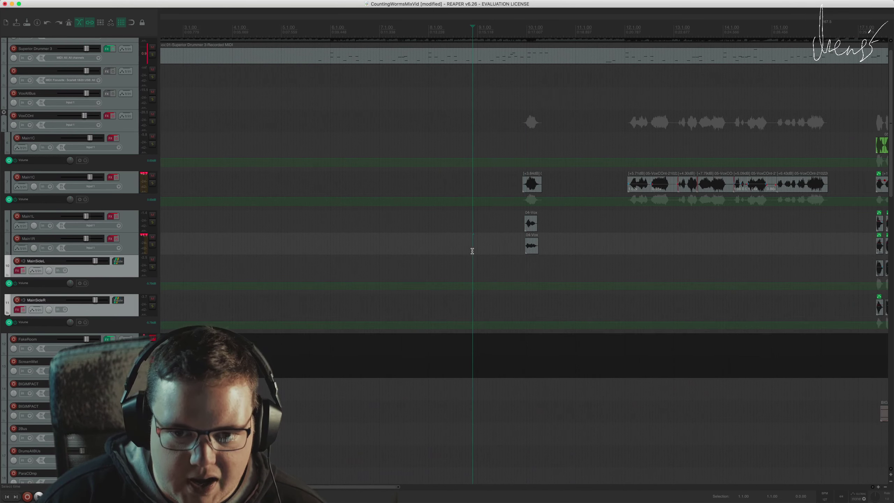
{"action": "scroll", "coordinate": [534, 233], "scroll_direction": "up", "scroll_amount": 2}
{"action": "scroll", "coordinate": [447, 218], "scroll_direction": "down", "scroll_amount": 2}
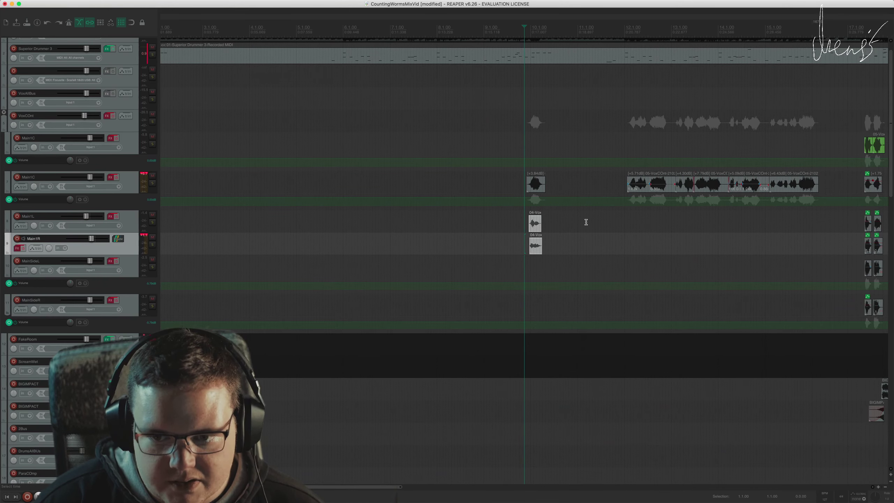
{"action": "left_click", "coordinate": [616, 227]}
{"action": "scroll", "coordinate": [704, 224], "scroll_direction": "up", "scroll_amount": 4}
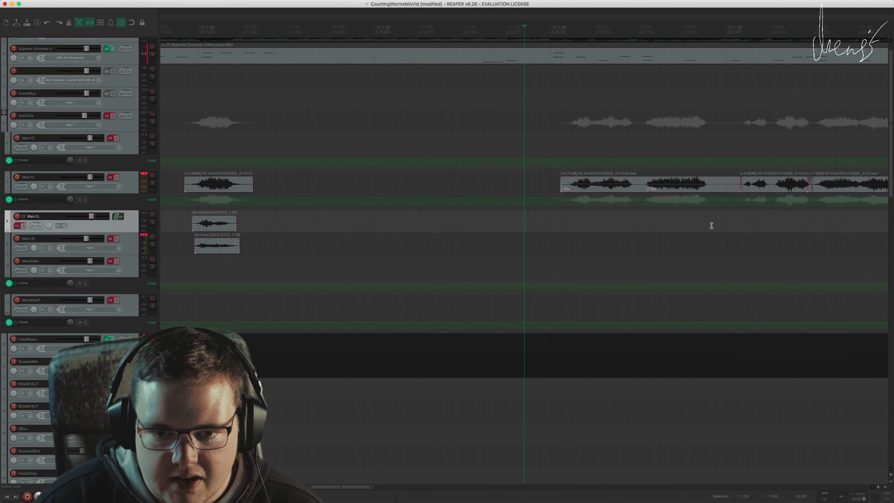
{"action": "scroll", "coordinate": [516, 190], "scroll_direction": "down", "scroll_amount": 4}
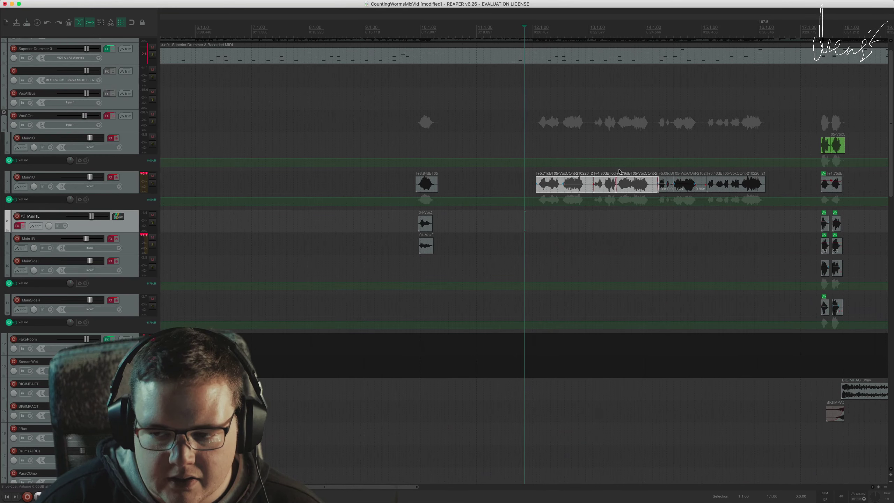
{"action": "left_click", "coordinate": [526, 173]}
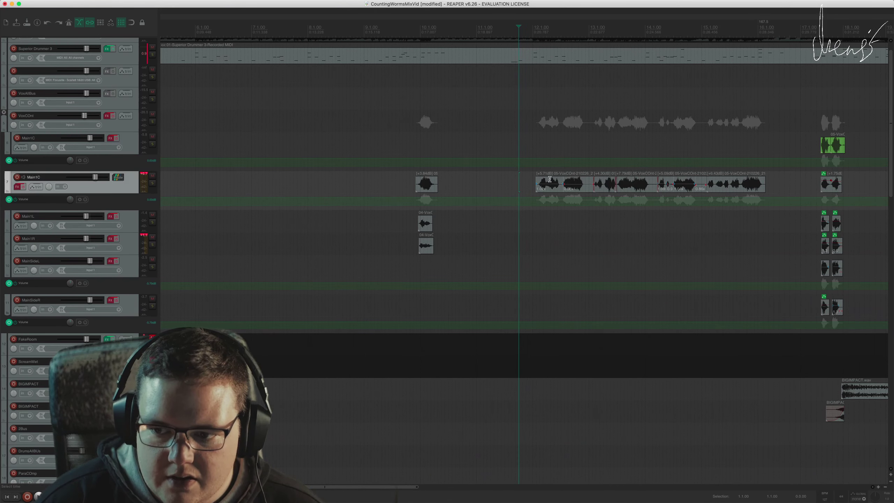
{"action": "left_click", "coordinate": [831, 240]}
{"action": "scroll", "coordinate": [598, 313], "scroll_direction": "right", "scroll_amount": 5}
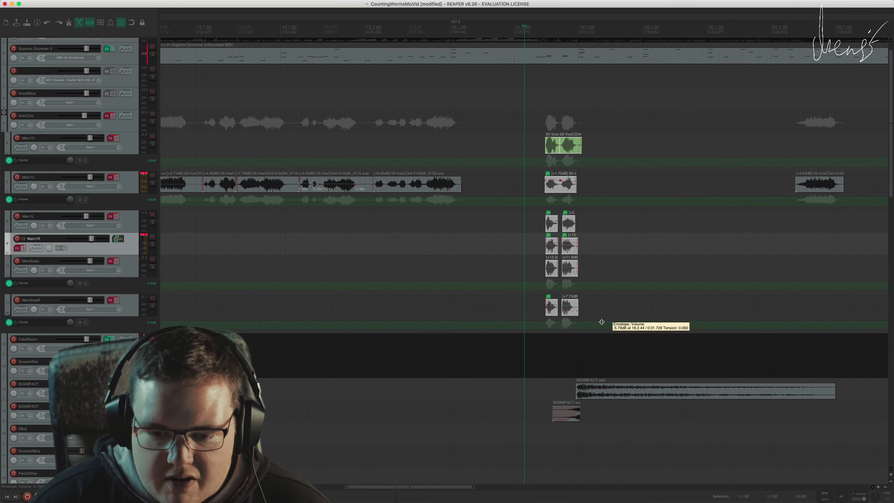
{"action": "left_click", "coordinate": [618, 260]}
{"action": "scroll", "coordinate": [567, 305], "scroll_direction": "down", "scroll_amount": 3}
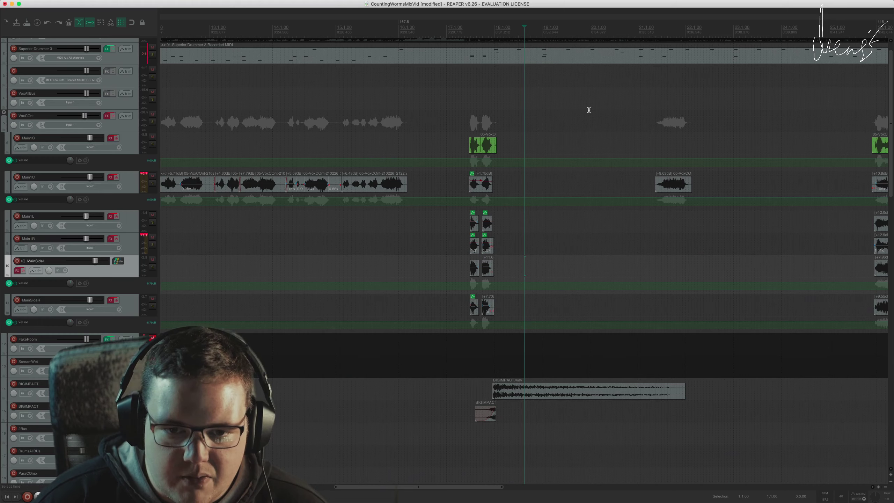
{"action": "left_click", "coordinate": [655, 223]}
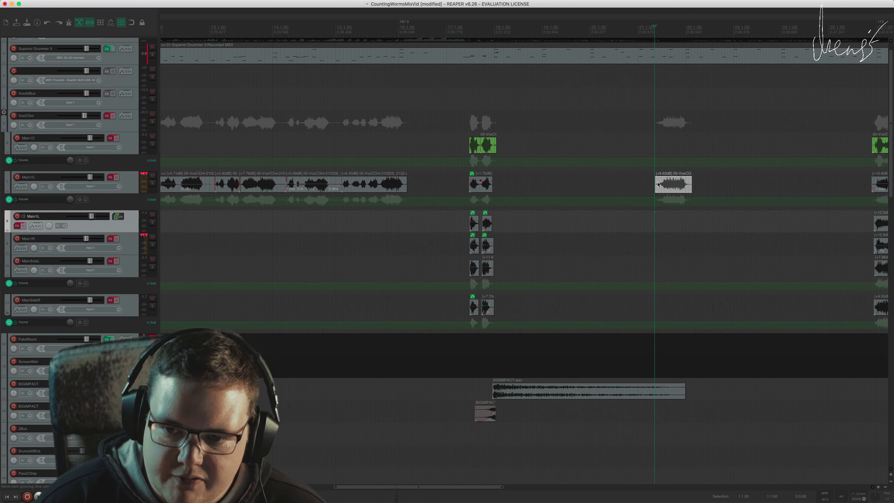
{"action": "left_click", "coordinate": [788, 236]}
{"action": "scroll", "coordinate": [788, 236], "scroll_direction": "right", "scroll_amount": 10}
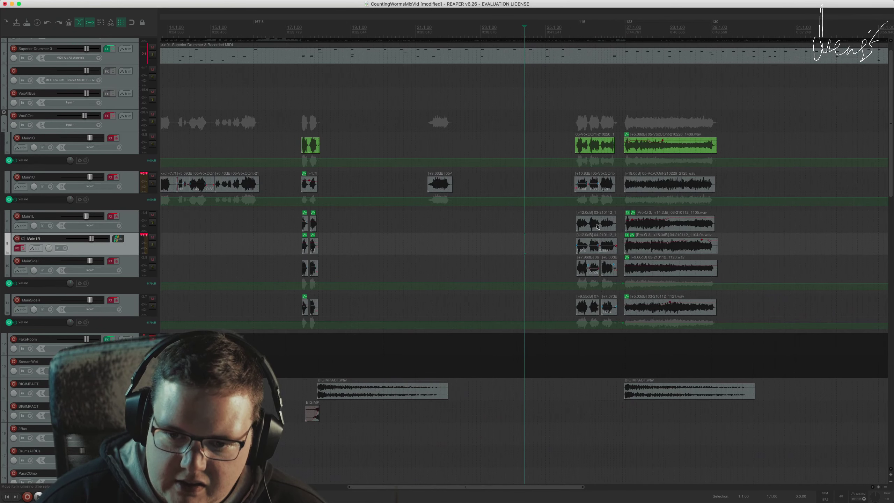
{"action": "scroll", "coordinate": [718, 235], "scroll_direction": "down", "scroll_amount": 4}
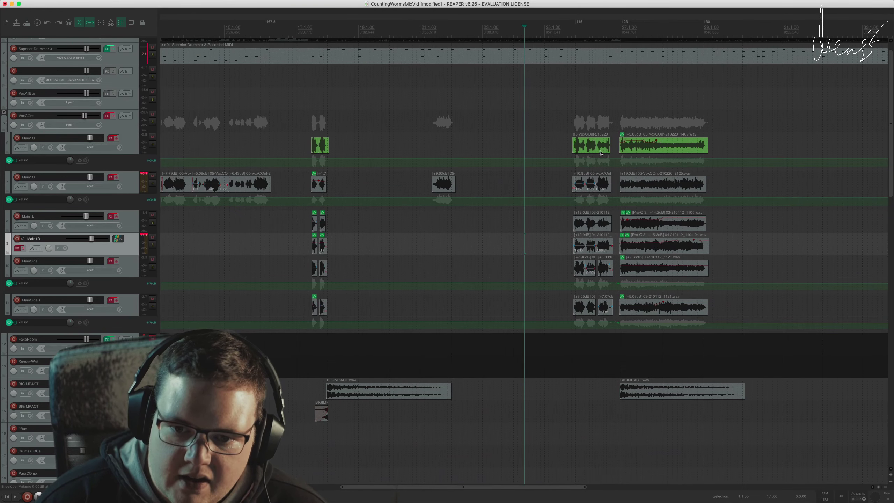
{"action": "left_click_drag", "start_coordinate": [601, 153], "coordinate": [709, 313]}
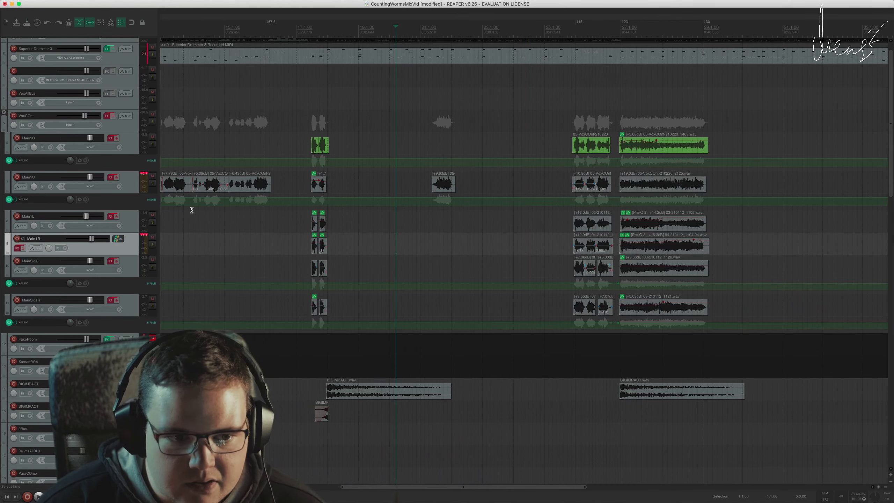
{"action": "scroll", "coordinate": [236, 197], "scroll_direction": "down", "scroll_amount": 3}
Solo the VoxCOnt bus and place the edit cursor just before the vocal phrase
{"action": "scroll", "coordinate": [268, 139], "scroll_direction": "up", "scroll_amount": 3}
{"action": "left_click", "coordinate": [152, 122]}
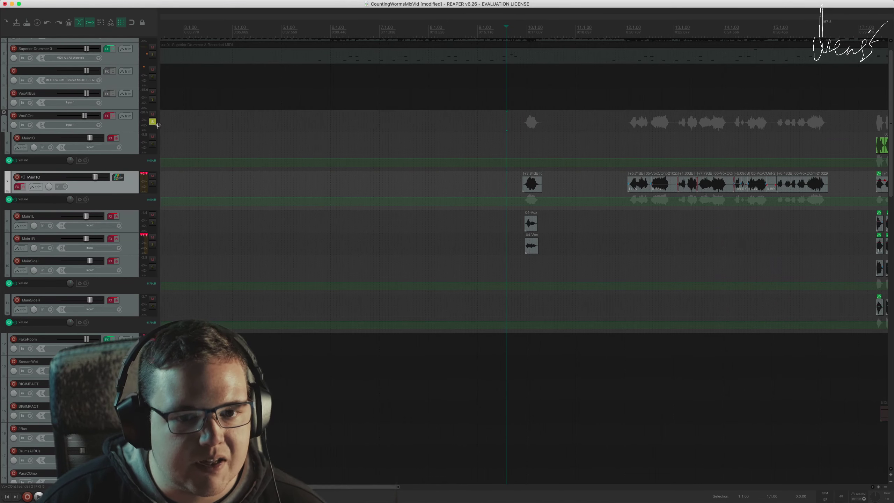
{"action": "left_click", "coordinate": [516, 139]}
{"action": "left_click", "coordinate": [508, 140]}
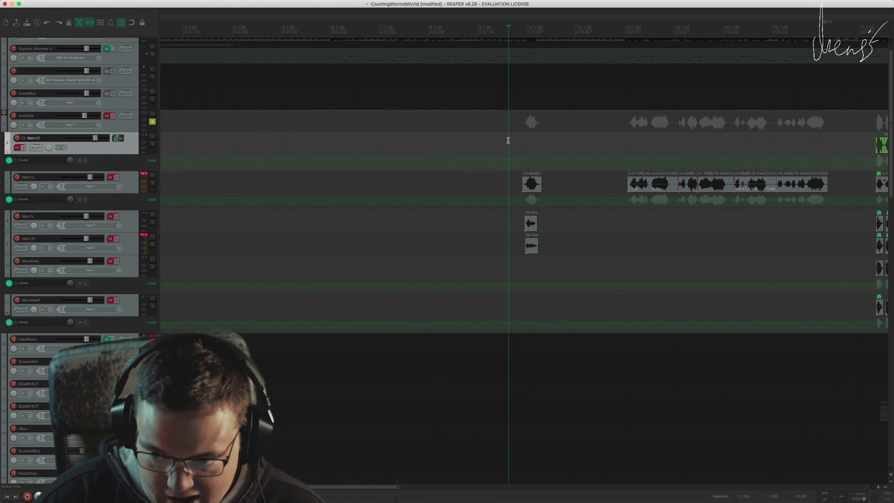
{"action": "scroll", "coordinate": [675, 111], "scroll_direction": "up", "scroll_amount": 3}
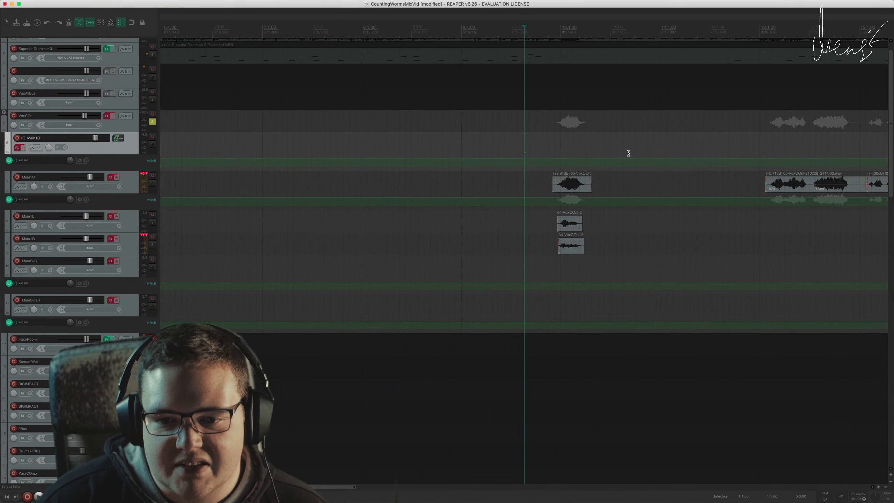
Play the screamed vocal passage, then stop playback
{"action": "key", "text": "space"}
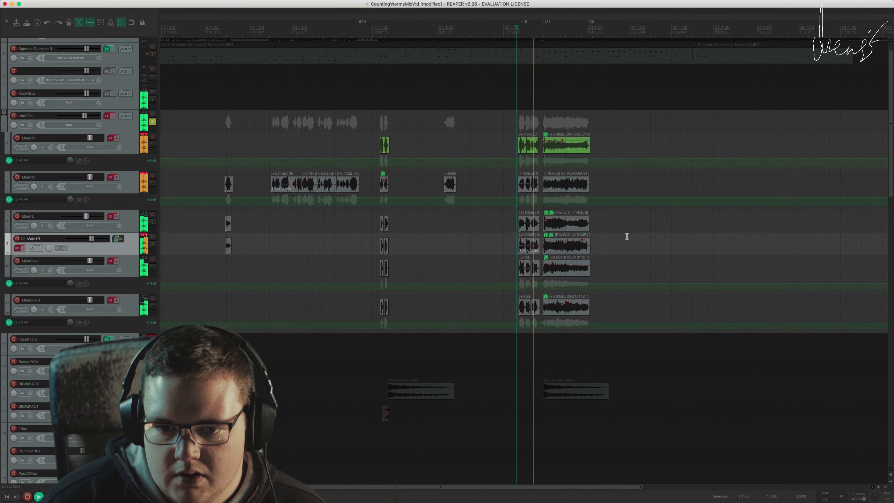
{"action": "scroll", "coordinate": [627, 236], "scroll_direction": "up", "scroll_amount": 5}
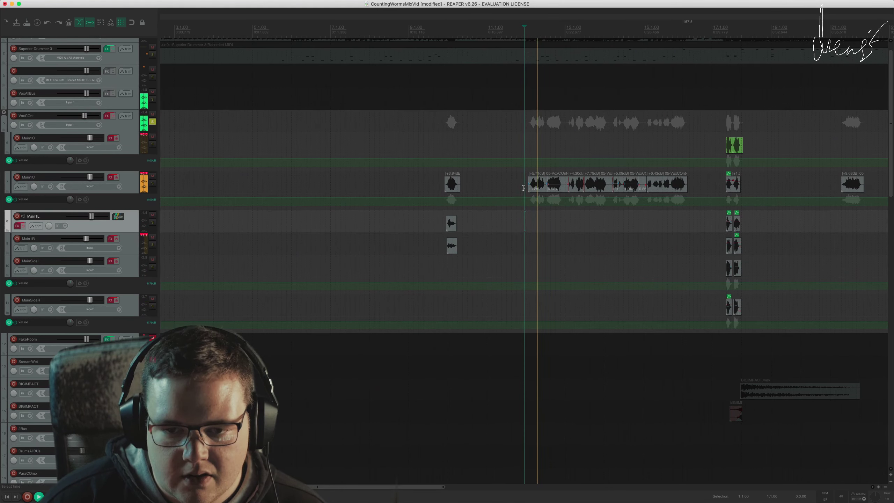
{"action": "scroll", "coordinate": [523, 188], "scroll_direction": "up", "scroll_amount": 5}
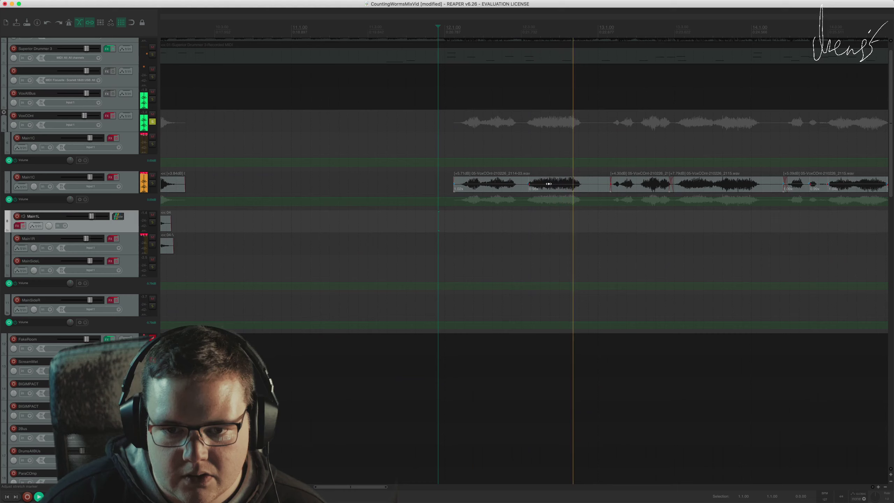
{"action": "scroll", "coordinate": [598, 198], "scroll_direction": "down", "scroll_amount": 1}
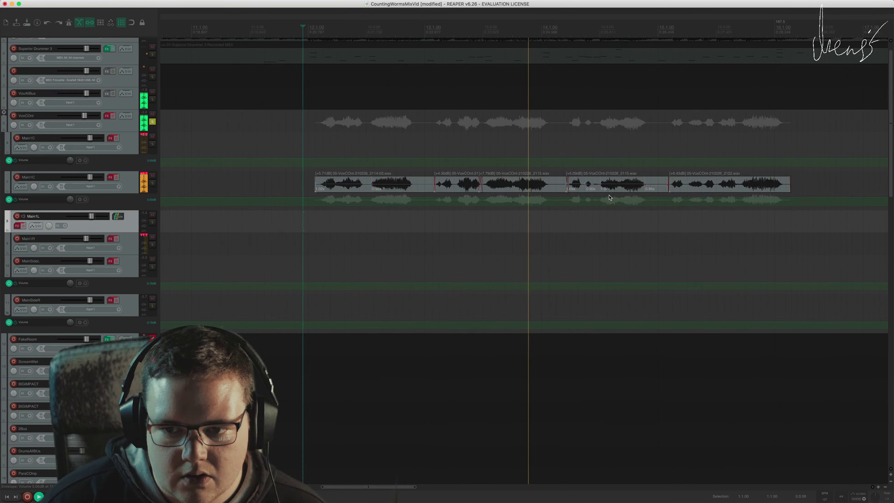
{"action": "scroll", "coordinate": [607, 194], "scroll_direction": "down", "scroll_amount": 3}
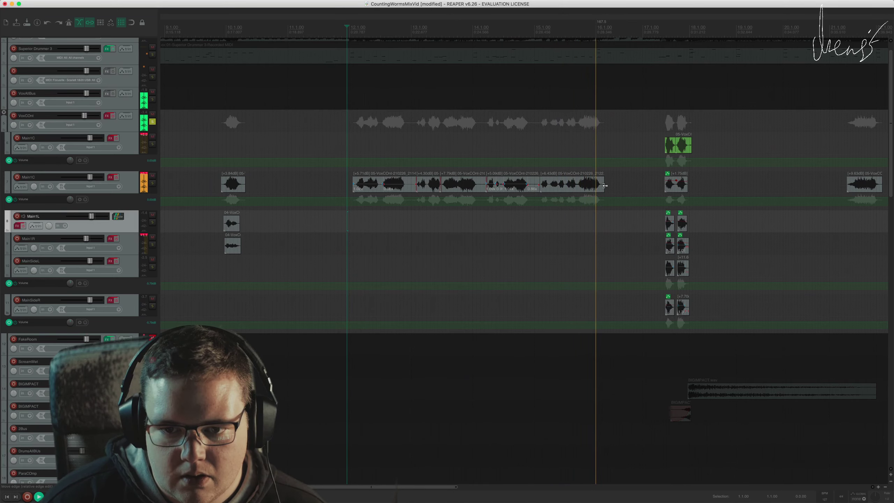
{"action": "key", "text": "space"}
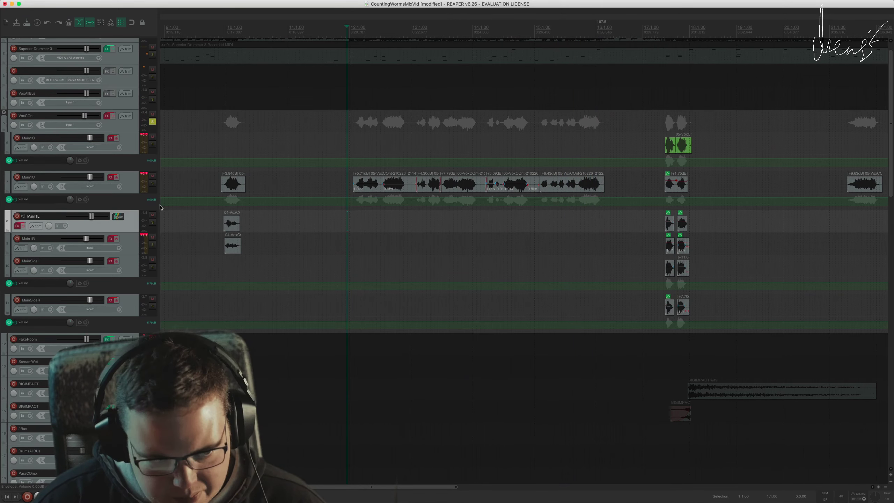
Open Main1C's effect chain, bypass CLA-3A and bring up Decapitator
{"action": "left_click", "coordinate": [110, 177]}
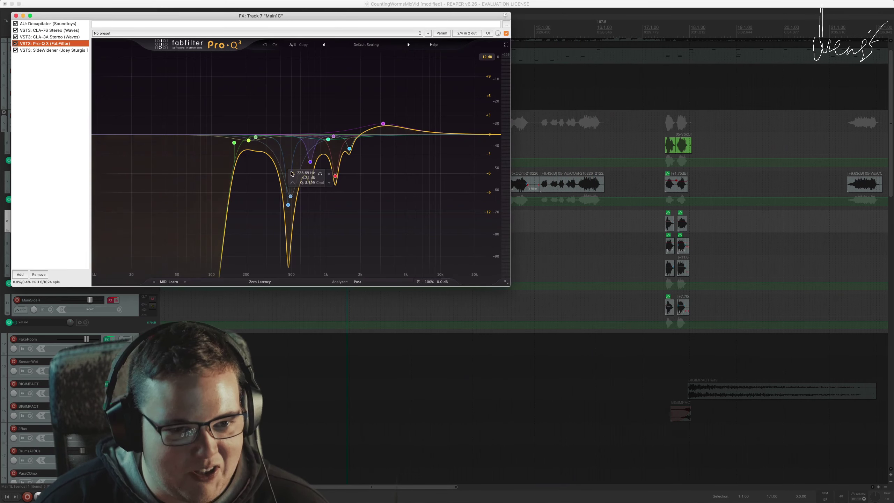
{"action": "left_click", "coordinate": [15, 37]}
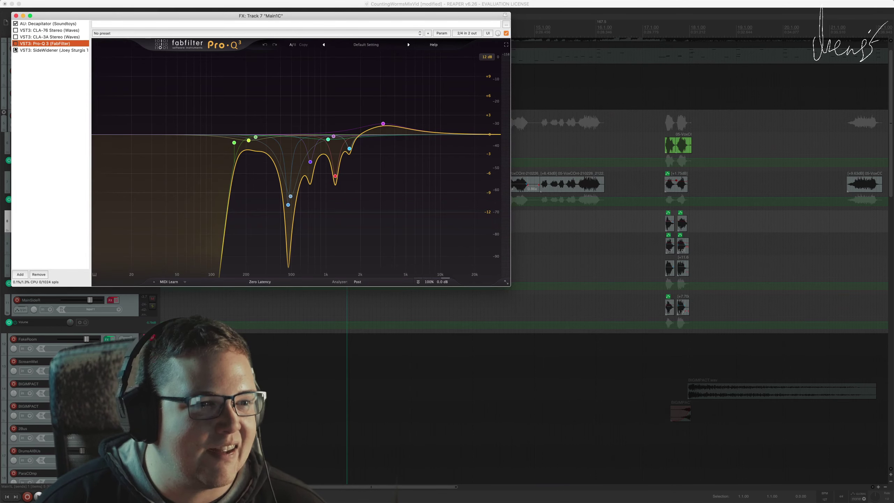
{"action": "left_click", "coordinate": [47, 24]}
{"action": "left_click_drag", "start_coordinate": [162, 18], "coordinate": [330, 55]}
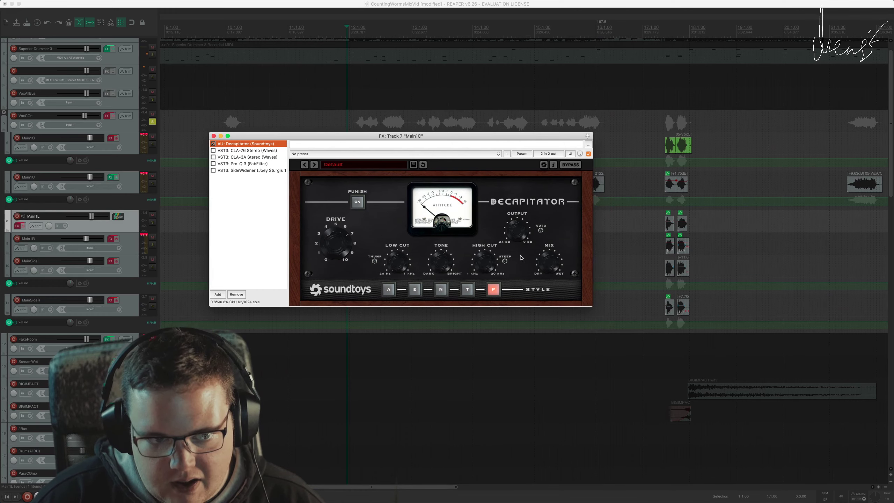
{"action": "left_click_drag", "start_coordinate": [469, 135], "coordinate": [488, 240]}
Play the vocal with Decapitator toggled off and back on, then show CLA-76
{"action": "key", "text": "space"}
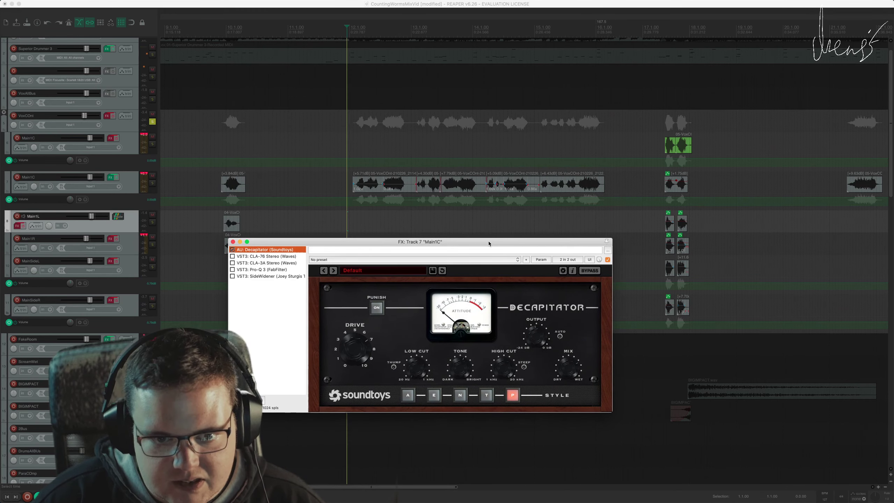
{"action": "left_click", "coordinate": [232, 249]}
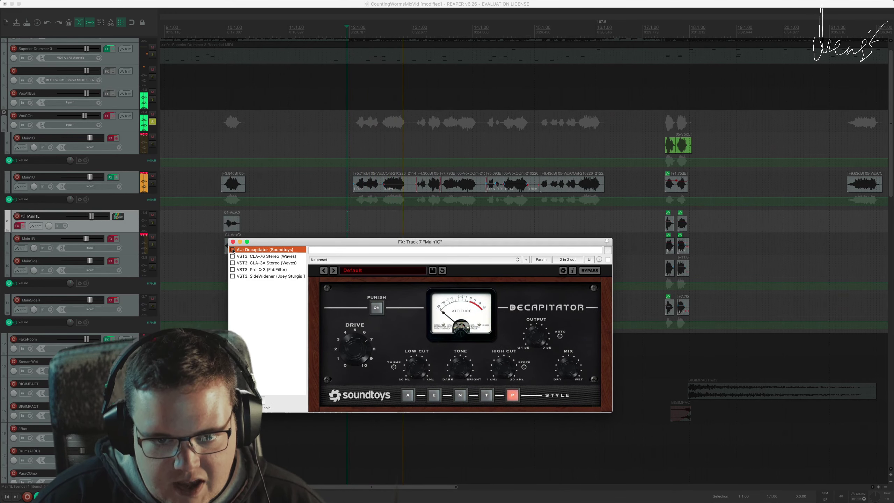
{"action": "left_click", "coordinate": [232, 250]}
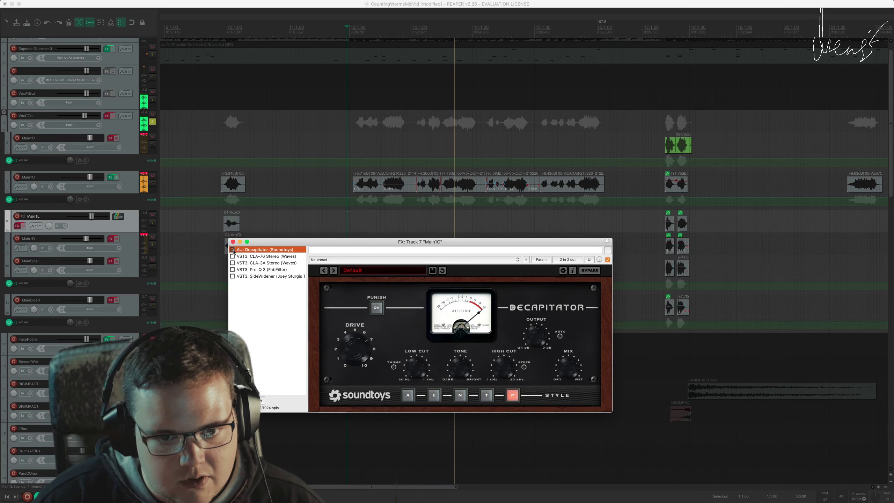
{"action": "key", "text": "space"}
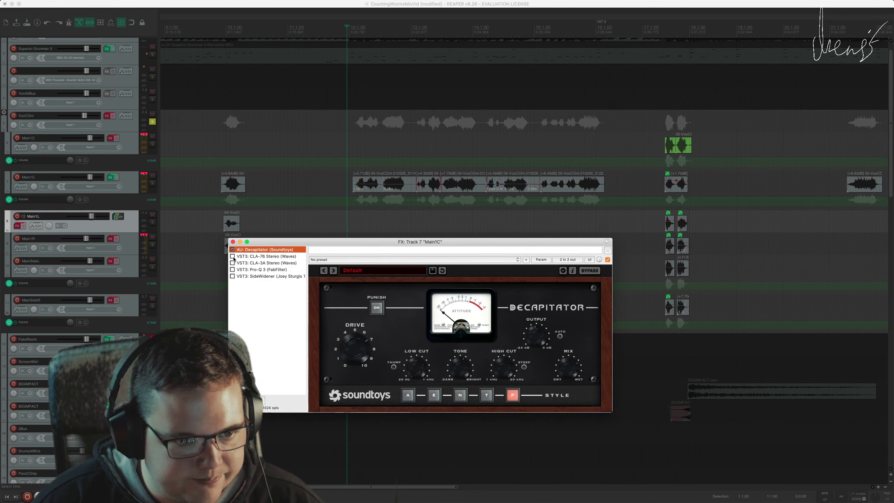
{"action": "left_click", "coordinate": [233, 256]}
{"action": "left_click_drag", "start_coordinate": [583, 242], "coordinate": [583, 135]}
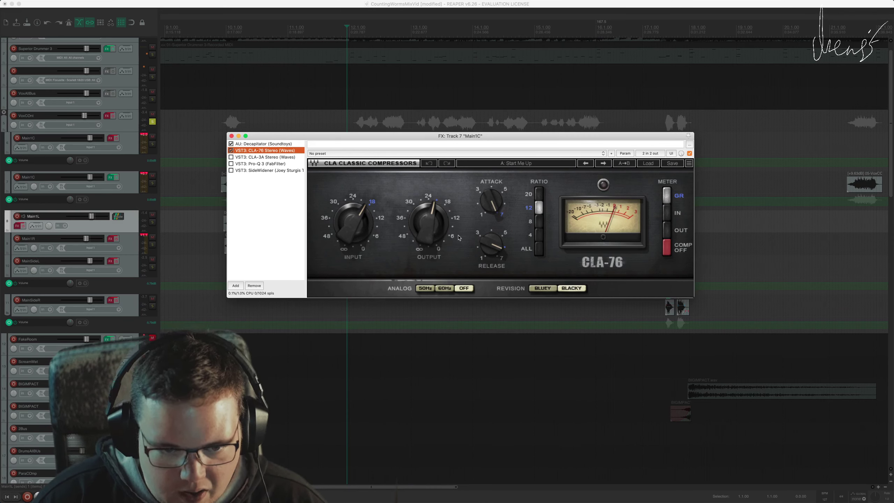
Play the vocal through CLA-76, then bring up the CLA-3A settings
{"action": "left_click", "coordinate": [301, 200]}
{"action": "left_click_drag", "start_coordinate": [345, 135], "coordinate": [341, 140]}
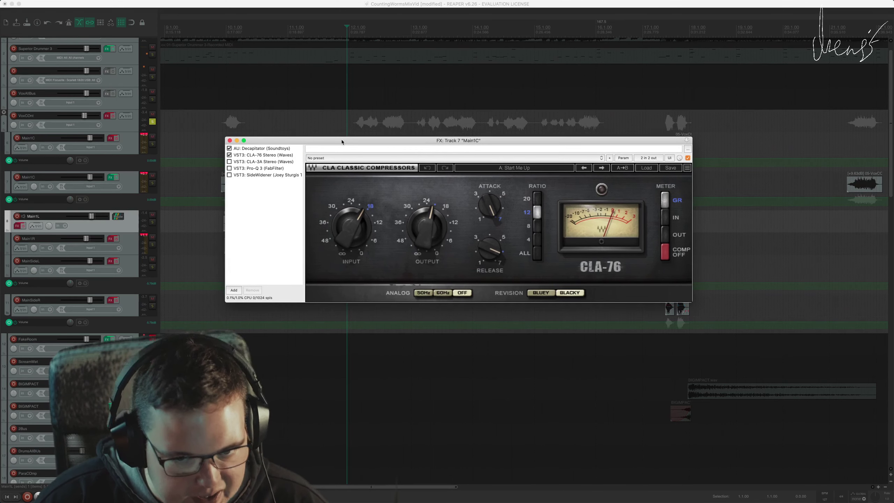
{"action": "key", "text": "space"}
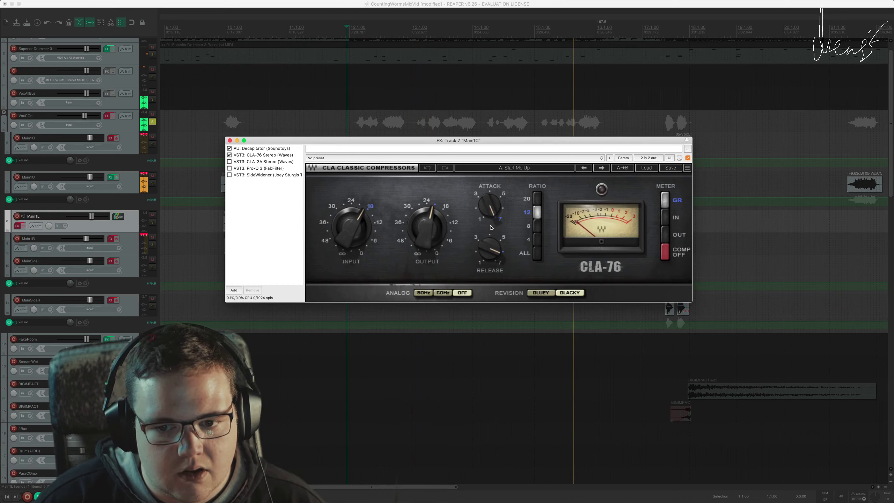
{"action": "left_click", "coordinate": [229, 161]}
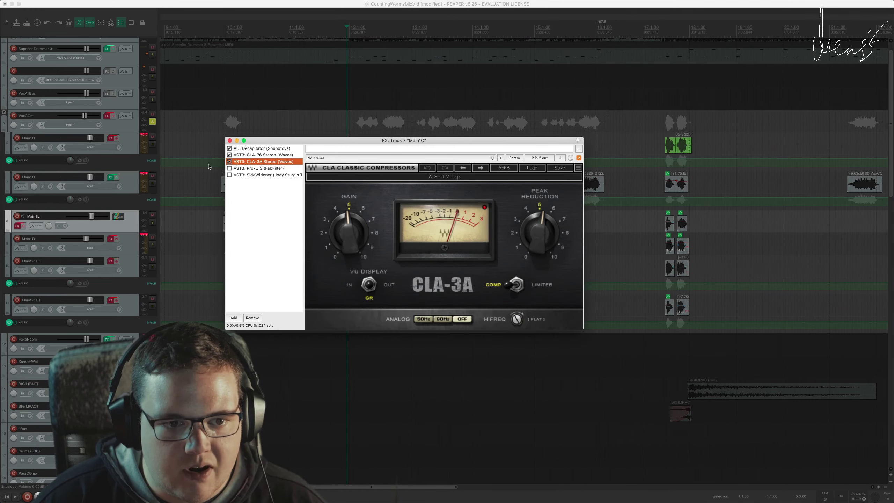
{"action": "left_click_drag", "start_coordinate": [513, 142], "coordinate": [535, 131]}
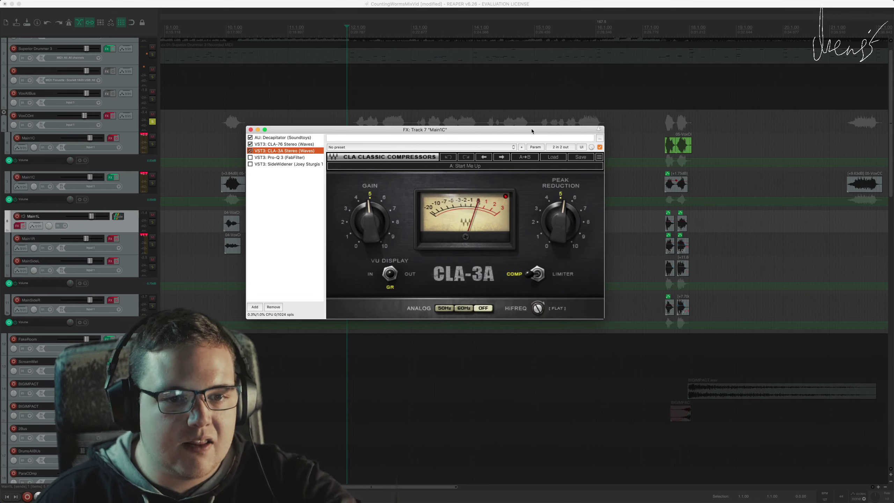
Listen again, switching back to CLA-76 and then to CLA-3A
{"action": "left_click_drag", "start_coordinate": [531, 131], "coordinate": [560, 123]}
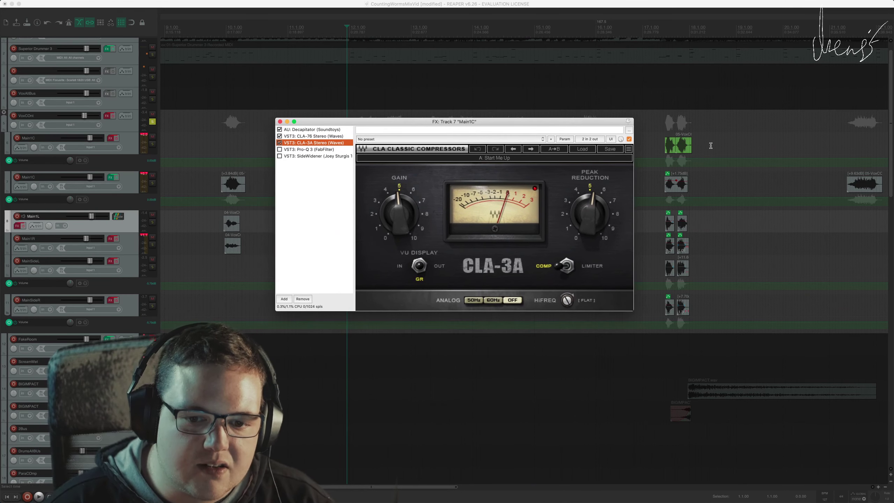
{"action": "key", "text": "space"}
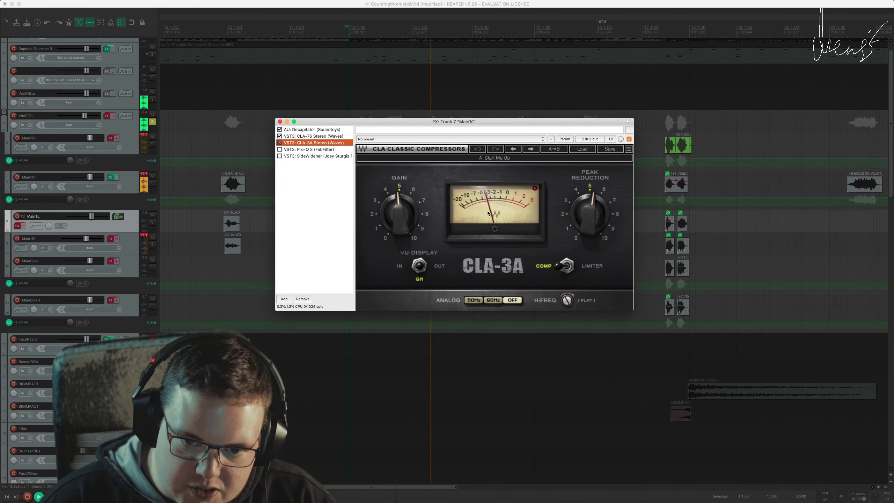
{"action": "key", "text": "space"}
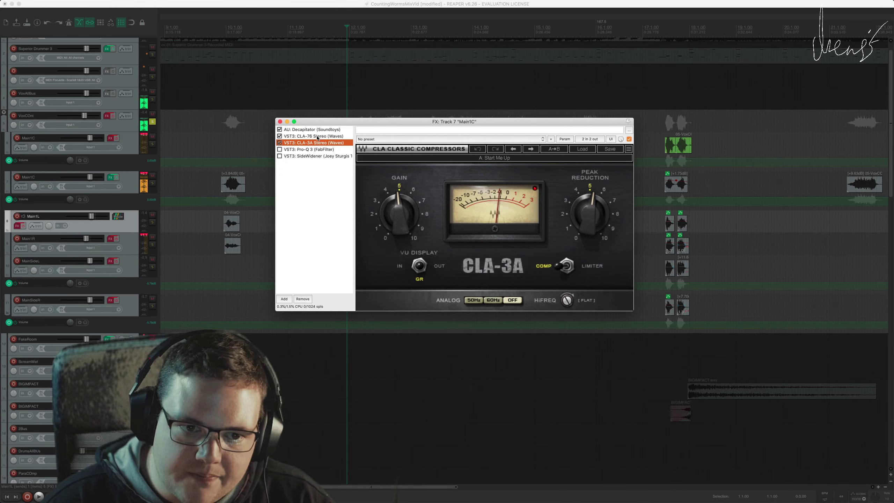
{"action": "key", "text": "Up"}
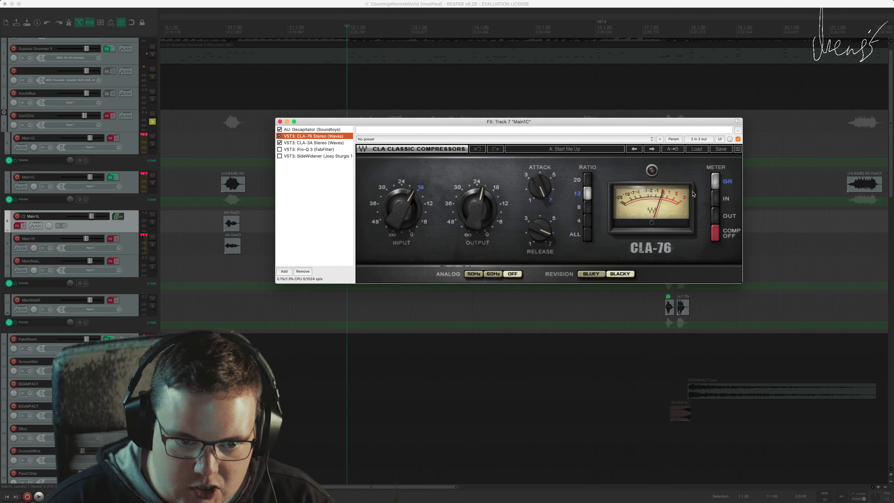
{"action": "left_click", "coordinate": [306, 142]}
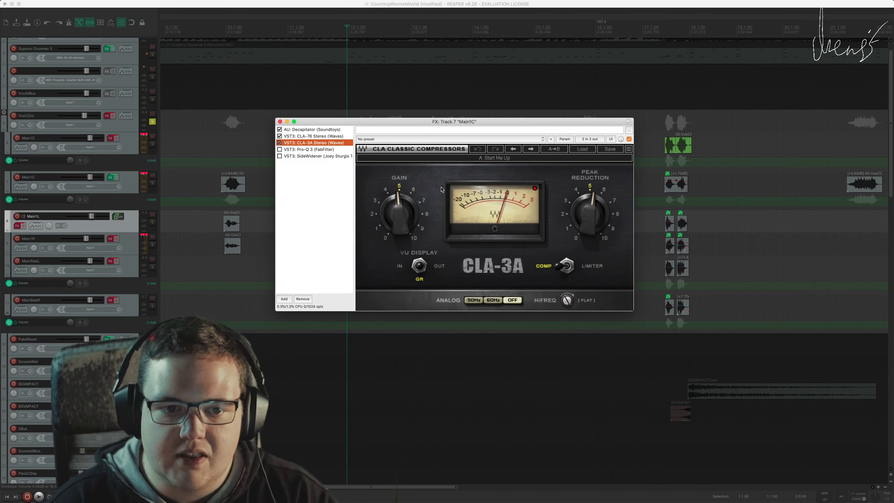
{"action": "key", "text": "space"}
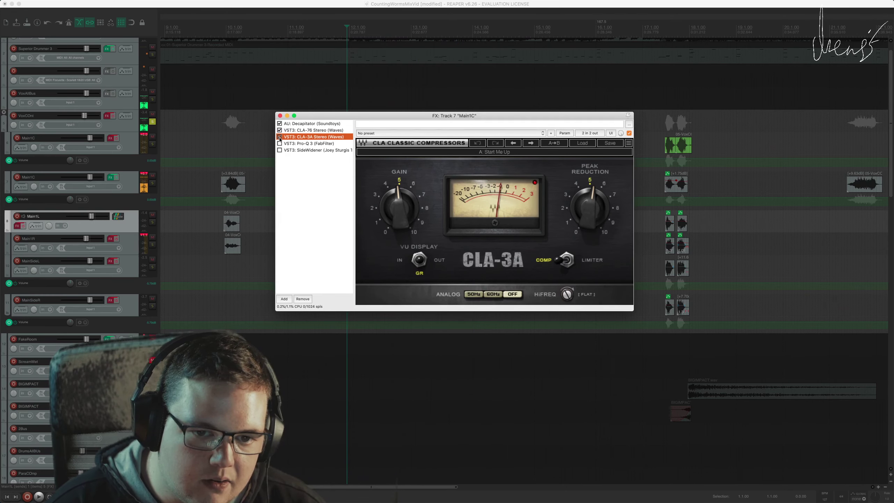
Show Pro-Q 3 and select its deep cut band near 500 Hz
{"action": "left_click", "coordinate": [281, 144]}
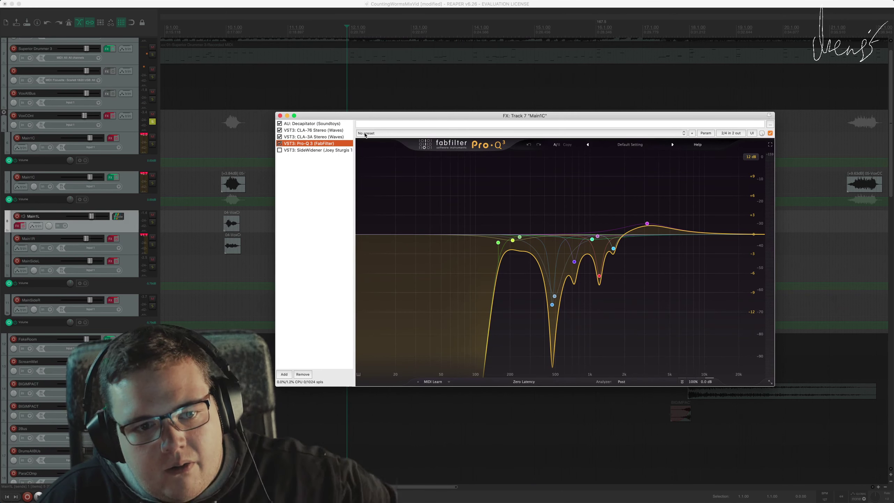
{"action": "left_click", "coordinate": [552, 304]}
{"action": "left_click", "coordinate": [551, 305]}
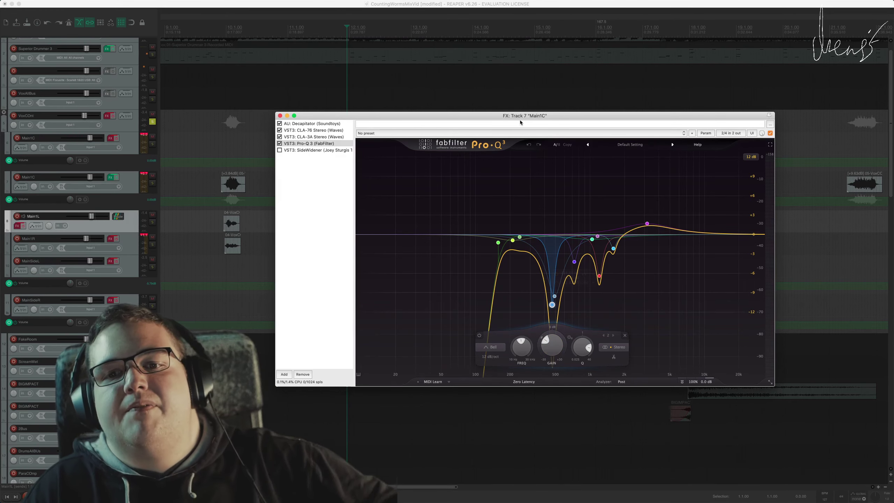
{"action": "left_click_drag", "start_coordinate": [521, 117], "coordinate": [480, 206]}
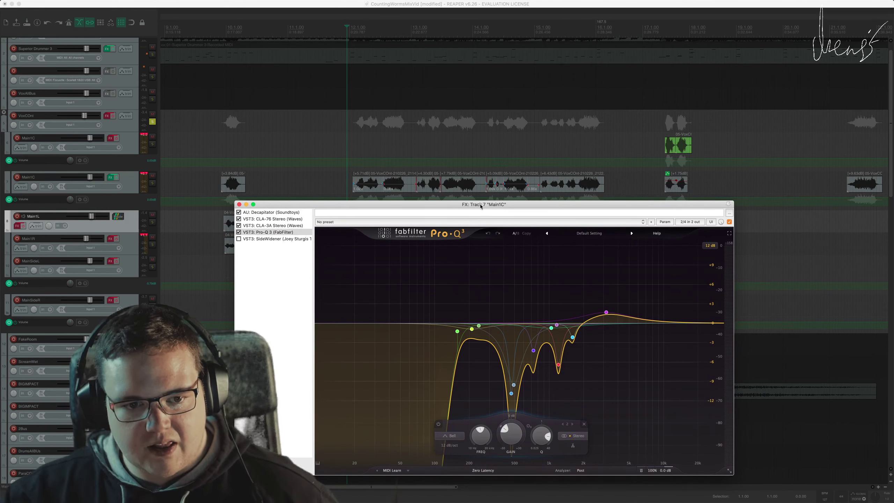
{"action": "left_click_drag", "start_coordinate": [481, 207], "coordinate": [465, 165]}
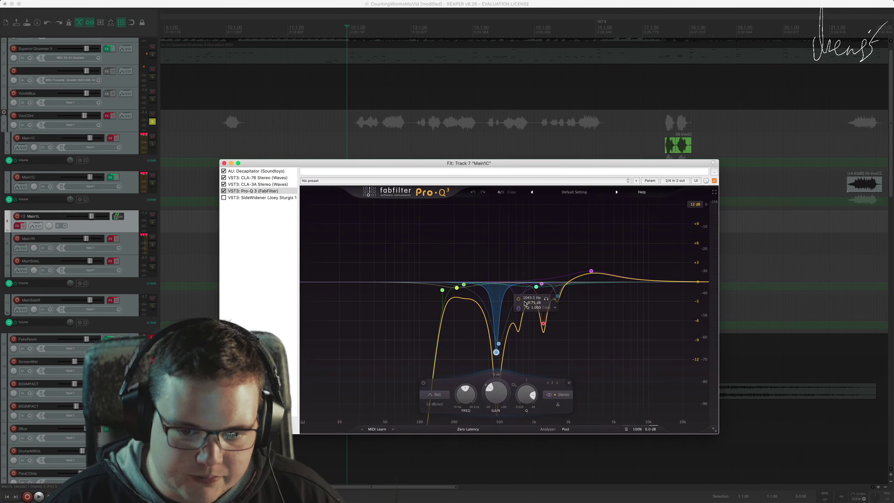
{"action": "left_click_drag", "start_coordinate": [465, 164], "coordinate": [687, 297]}
{"action": "left_click_drag", "start_coordinate": [448, 325], "coordinate": [400, 293]}
During playback, solo and then unsolo the 500 Hz cut band to hear it alone
{"action": "key", "text": "space"}
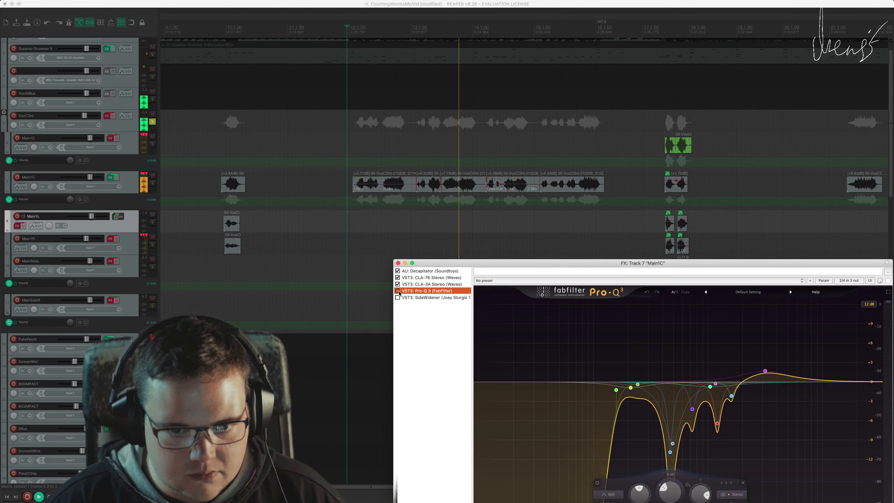
{"action": "left_click_drag", "start_coordinate": [446, 260], "coordinate": [383, 220]}
{"action": "key", "text": "space"}
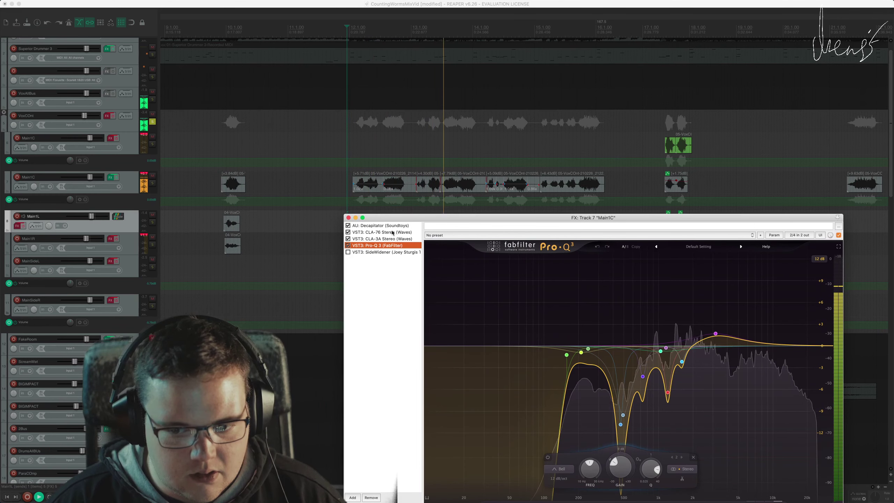
{"action": "key", "text": "space"}
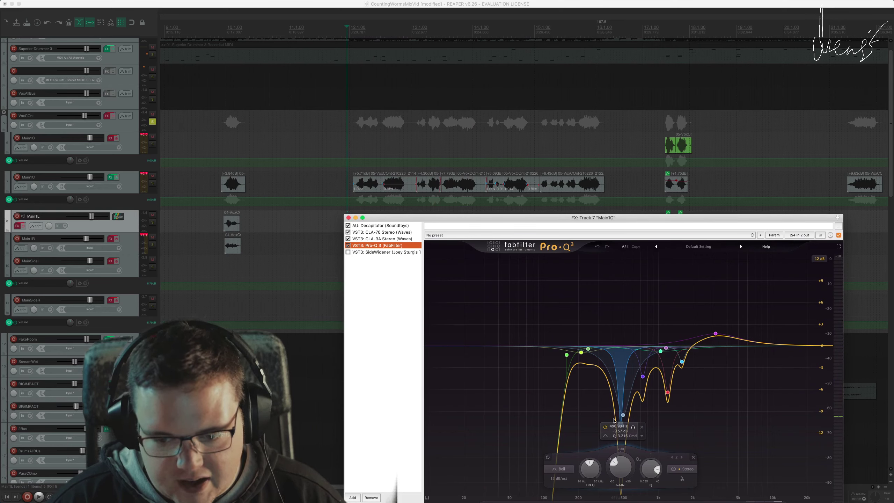
{"action": "key", "text": "space"}
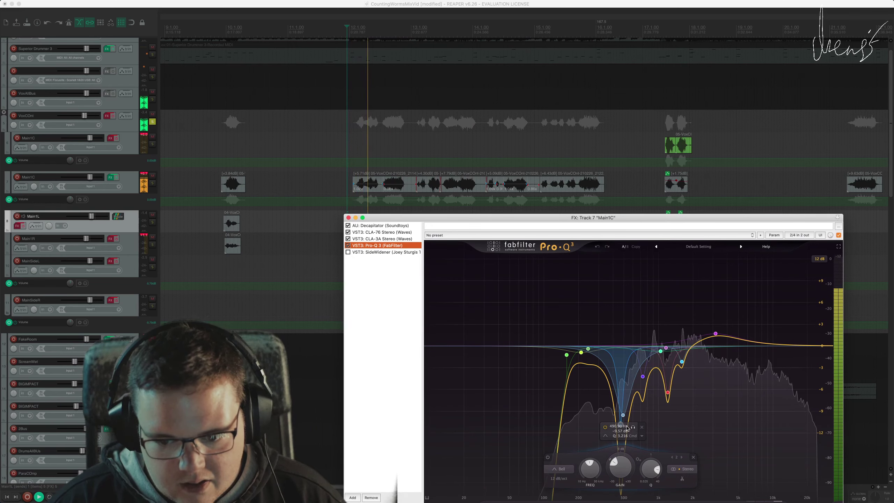
{"action": "left_click", "coordinate": [633, 427]}
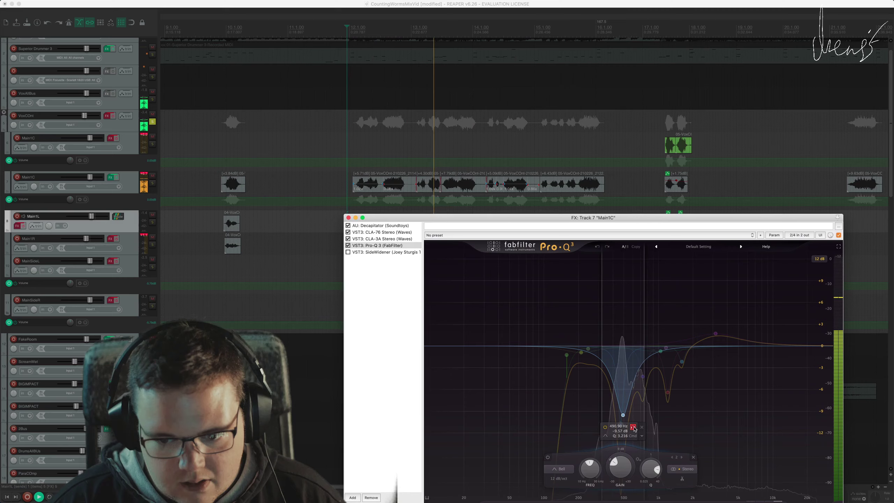
{"action": "left_click", "coordinate": [633, 427]}
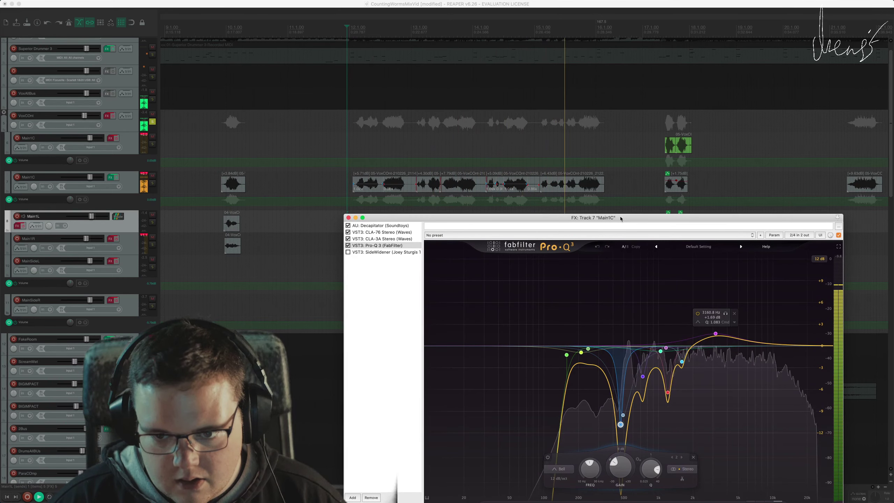
{"action": "left_click_drag", "start_coordinate": [621, 218], "coordinate": [594, 186]}
Listen through the SideWidener, then stop and close Main1C's effect chain
{"action": "key", "text": "space"}
{"action": "left_click", "coordinate": [356, 220]}
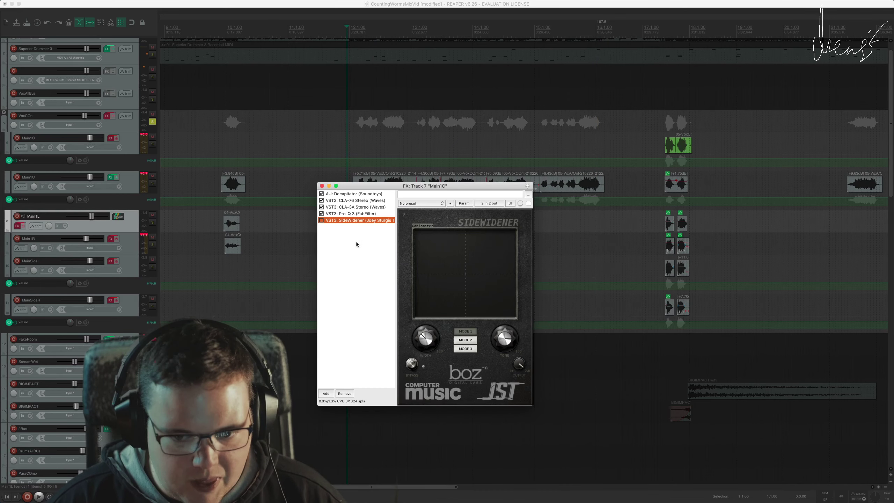
{"action": "left_click_drag", "start_coordinate": [398, 188], "coordinate": [369, 129]}
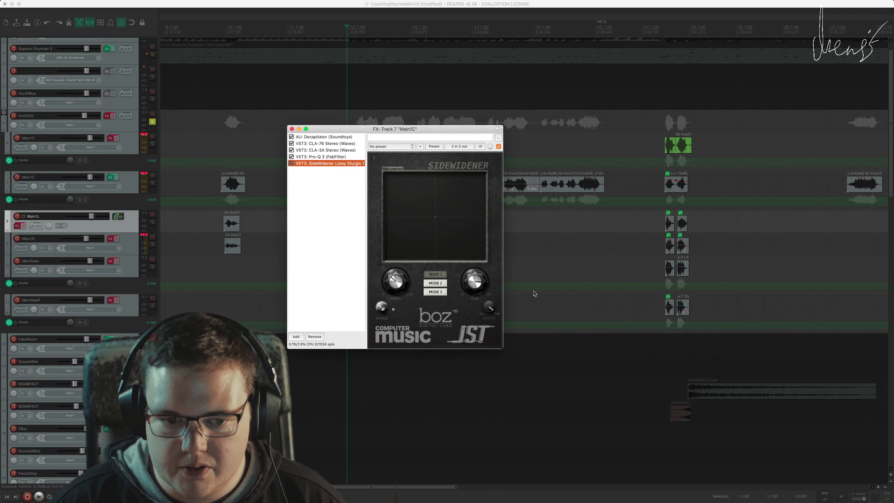
{"action": "key", "text": "space"}
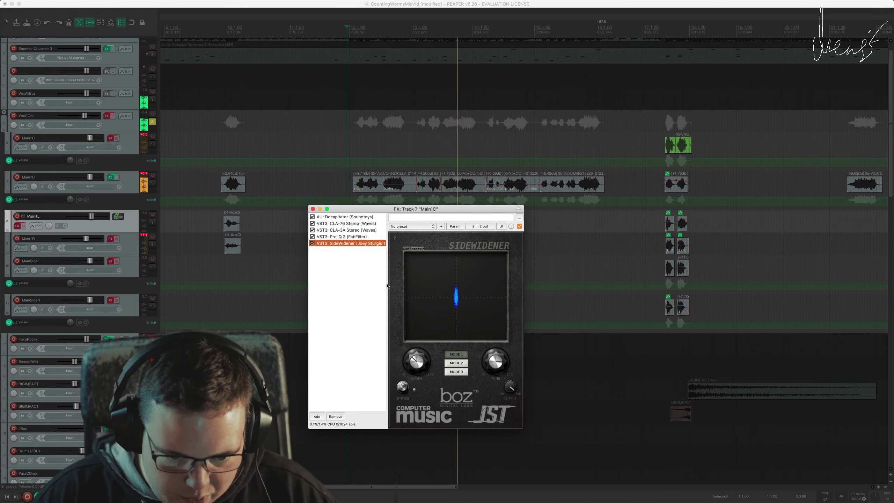
{"action": "left_click", "coordinate": [368, 281]}
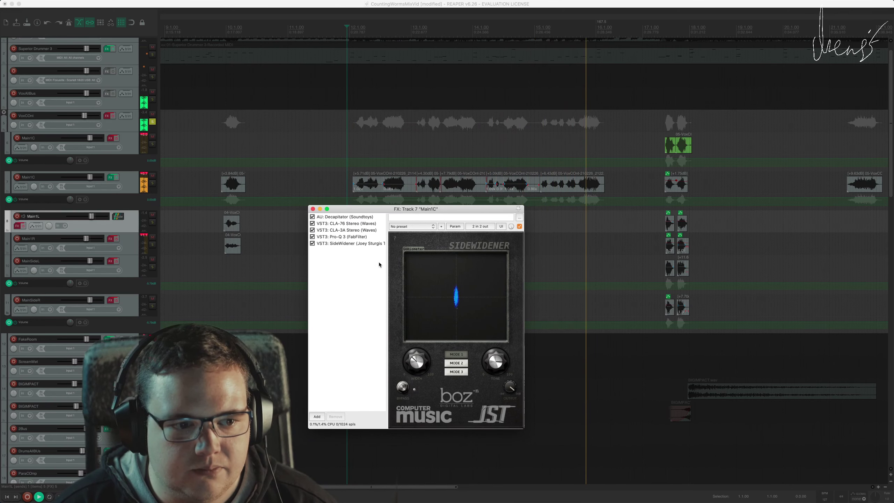
{"action": "key", "text": "space"}
{"action": "key", "text": "Escape"}
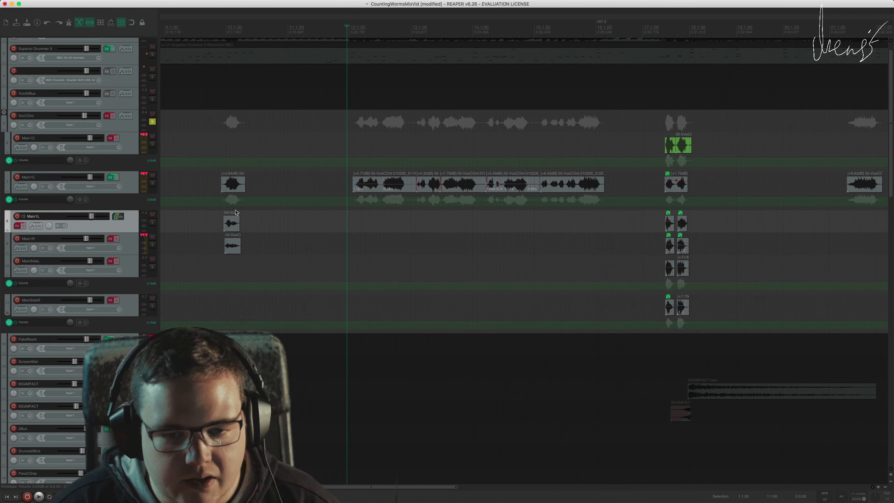
Select the first Main1C track and start playback from near bar 17
{"action": "left_click", "coordinate": [126, 148]}
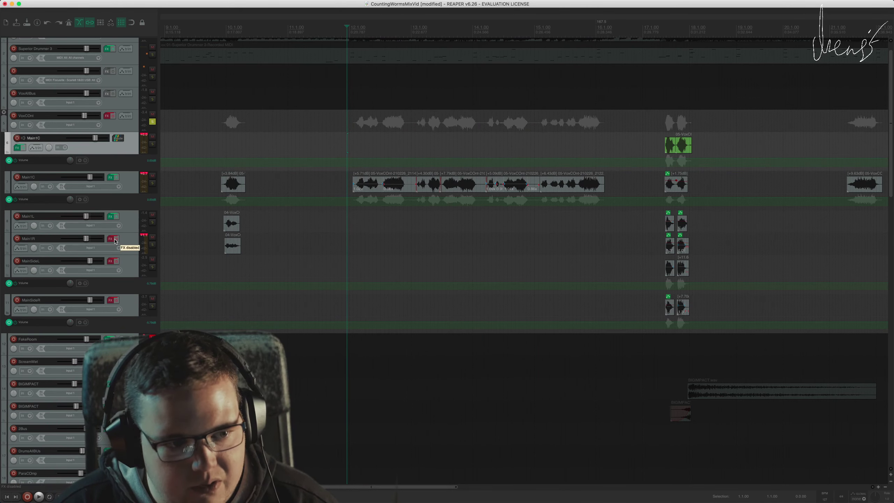
{"action": "scroll", "coordinate": [513, 261], "scroll_direction": "down", "scroll_amount": 2}
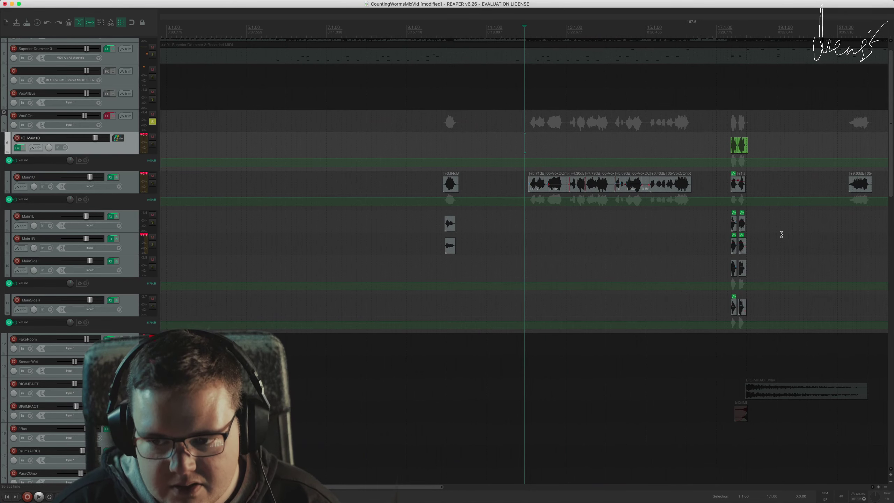
{"action": "scroll", "coordinate": [781, 235], "scroll_direction": "down", "scroll_amount": 3}
{"action": "scroll", "coordinate": [387, 142], "scroll_direction": "up", "scroll_amount": 4}
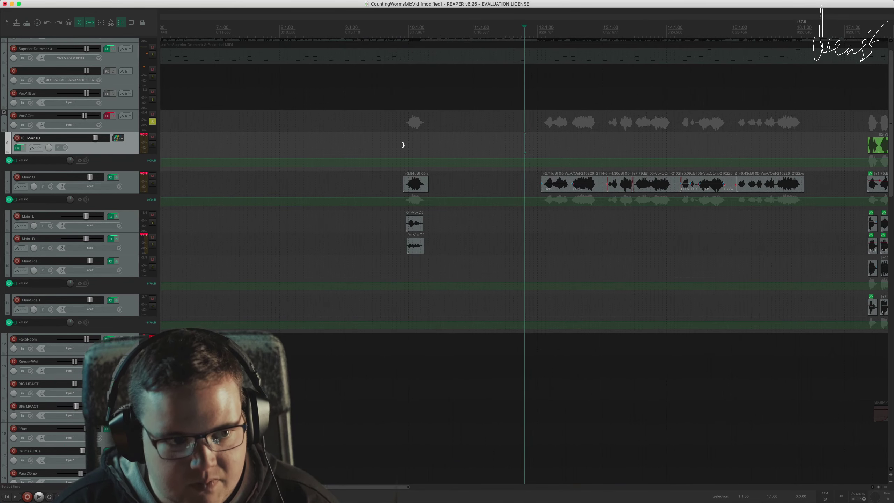
{"action": "scroll", "coordinate": [722, 139], "scroll_direction": "down", "scroll_amount": 2}
{"action": "left_click", "coordinate": [725, 130]}
{"action": "scroll", "coordinate": [704, 166], "scroll_direction": "up", "scroll_amount": 3}
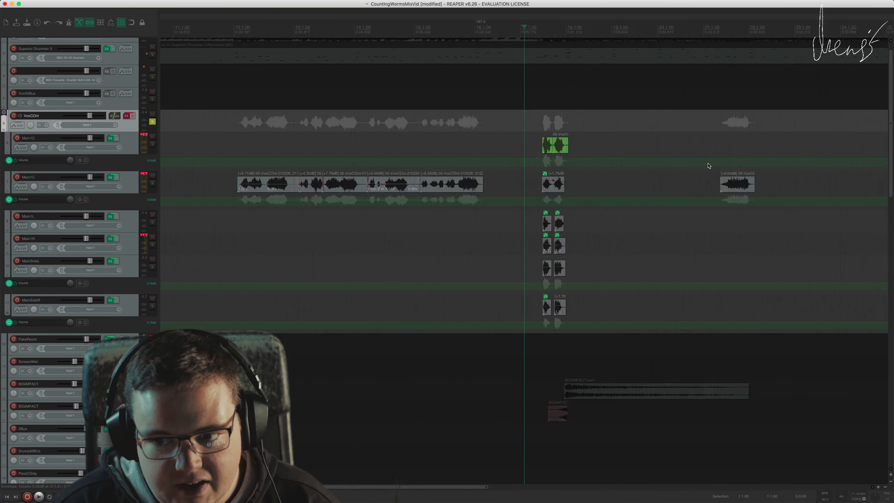
{"action": "scroll", "coordinate": [651, 169], "scroll_direction": "up", "scroll_amount": 3}
{"action": "key", "text": "space"}
Jump playback from earlier vocal phrases to the later scream section
{"action": "scroll", "coordinate": [594, 172], "scroll_direction": "down", "scroll_amount": 3}
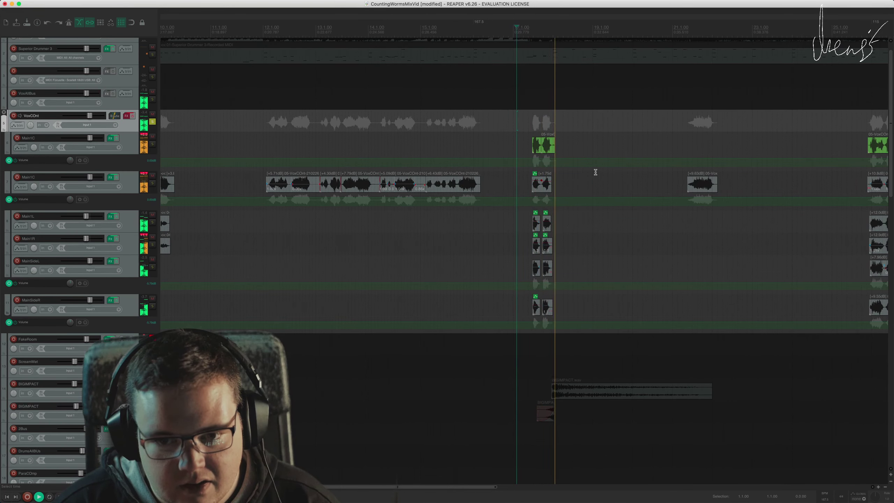
{"action": "scroll", "coordinate": [594, 170], "scroll_direction": "down", "scroll_amount": 2}
{"action": "left_click", "coordinate": [248, 138]}
{"action": "left_click", "coordinate": [332, 136]}
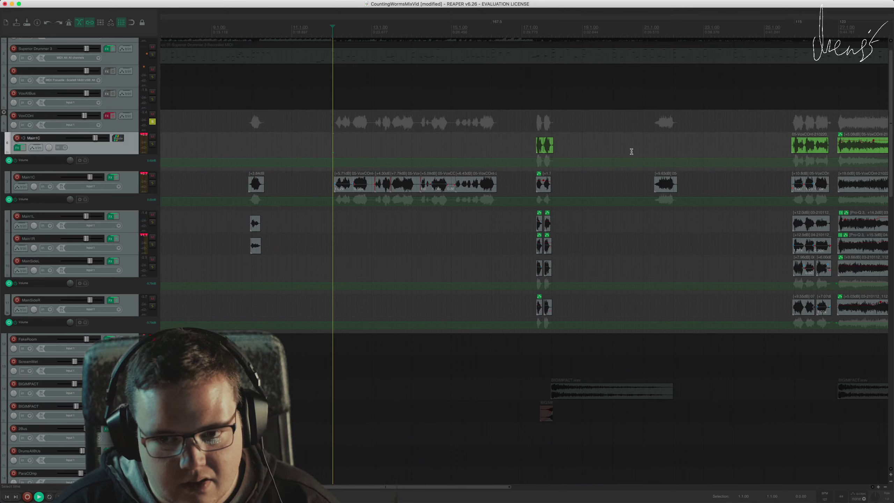
{"action": "left_click", "coordinate": [790, 121]}
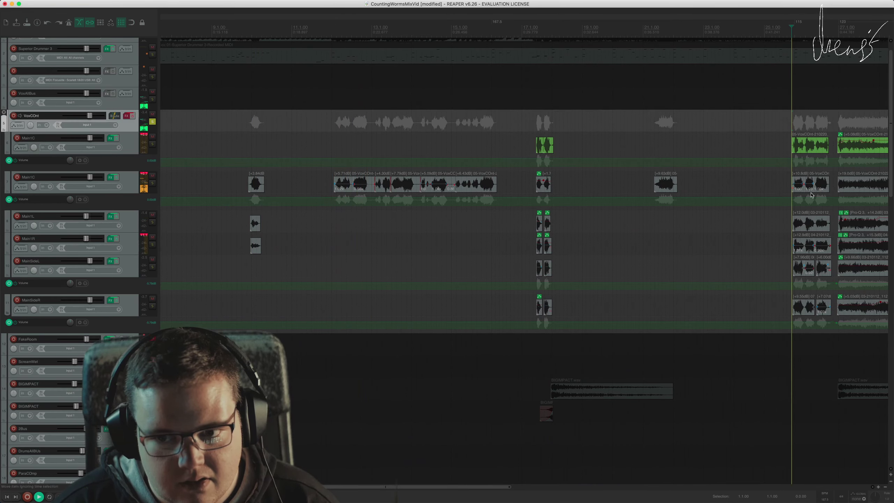
{"action": "scroll", "coordinate": [789, 169], "scroll_direction": "up", "scroll_amount": 5}
{"action": "scroll", "coordinate": [789, 211], "scroll_direction": "up", "scroll_amount": 3}
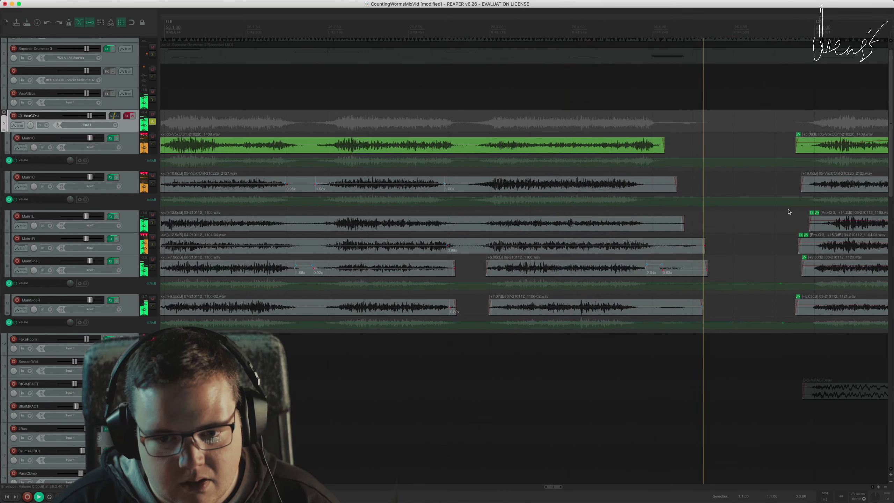
{"action": "scroll", "coordinate": [790, 211], "scroll_direction": "down", "scroll_amount": 6}
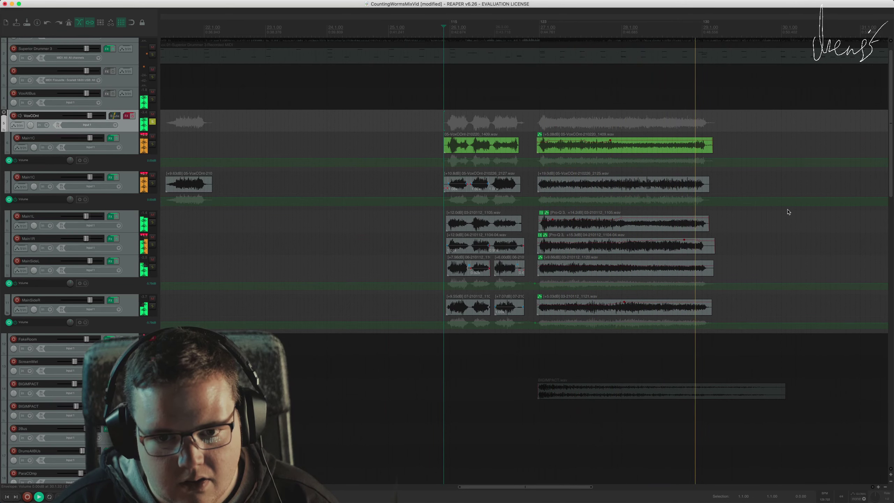
Solo both Main1C tracks and play the scream section
{"action": "left_click", "coordinate": [152, 144]}
{"action": "key", "text": "space"}
{"action": "left_click", "coordinate": [153, 183]}
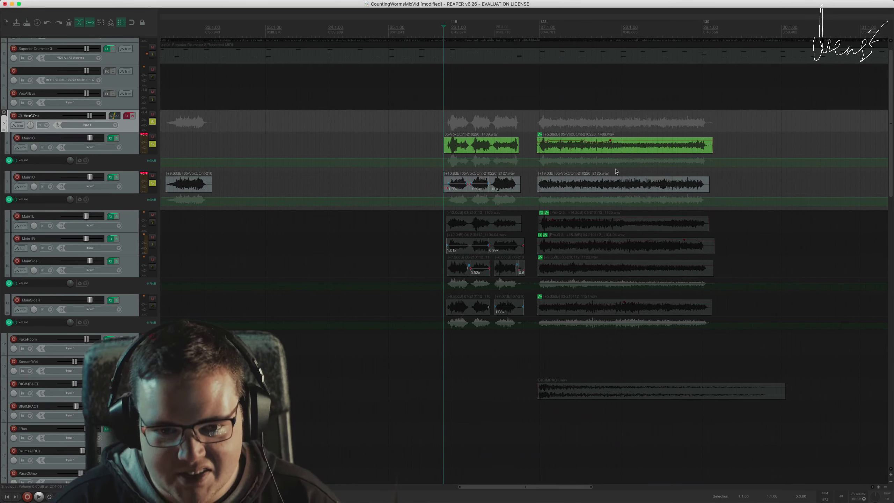
{"action": "key", "text": "space"}
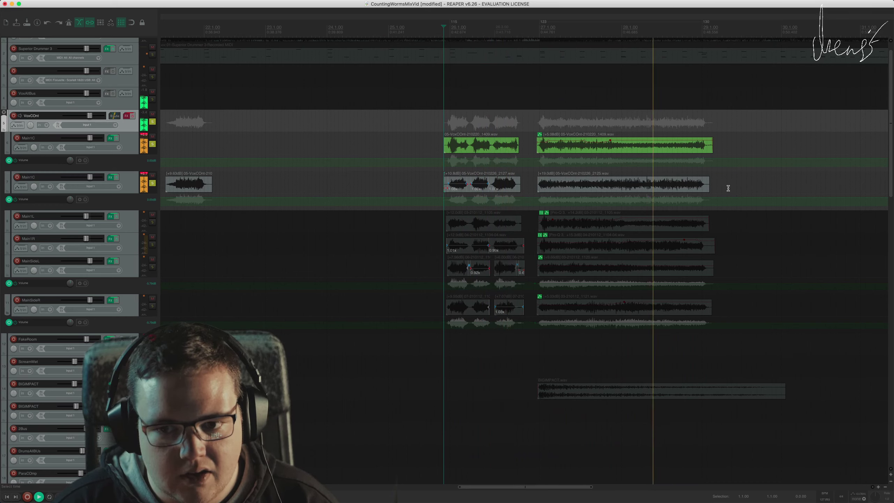
Play the scream section with only the first Main1C track soloed
{"action": "key", "text": "space"}
{"action": "left_click", "coordinate": [530, 173]}
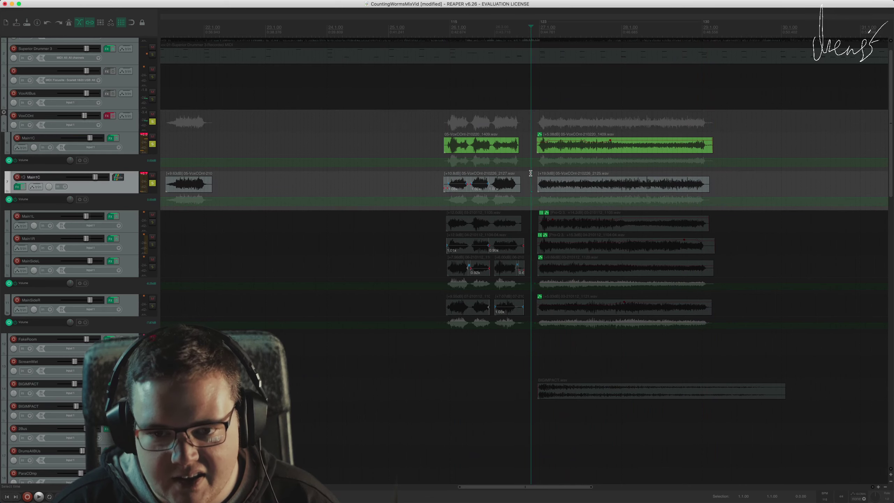
{"action": "left_click", "coordinate": [245, 141]}
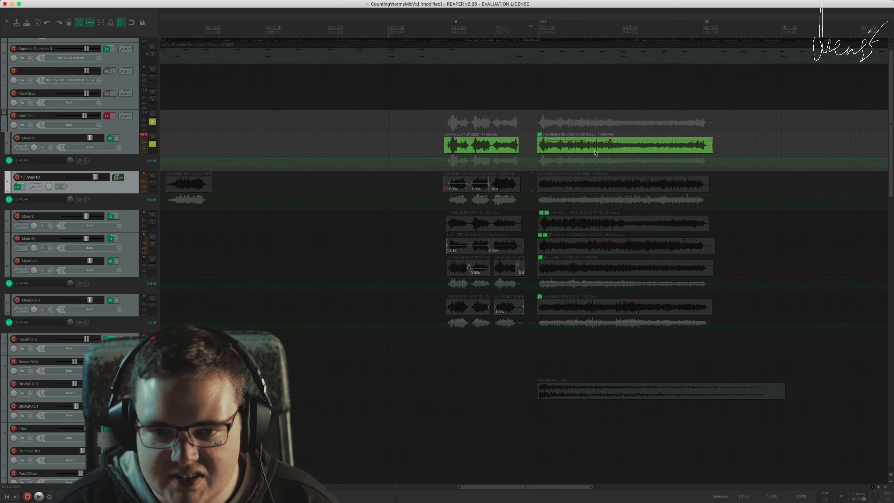
{"action": "key", "text": "space"}
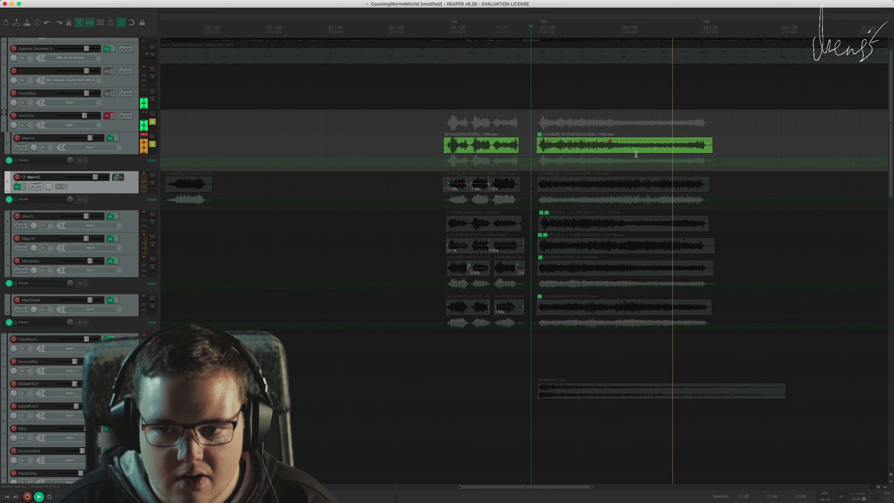
{"action": "key", "text": "space"}
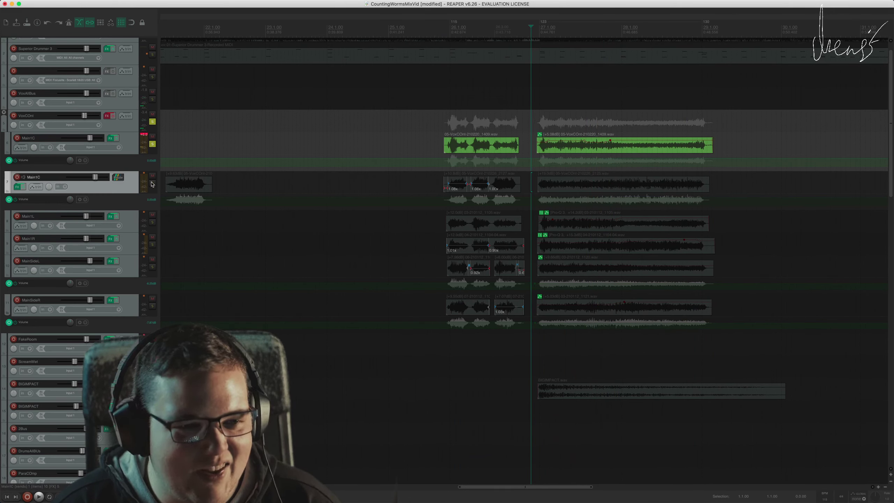
Move the solo to the second Main1C track and listen again
{"action": "left_click", "coordinate": [152, 183]}
{"action": "left_click", "coordinate": [152, 144]}
{"action": "key", "text": "space"}
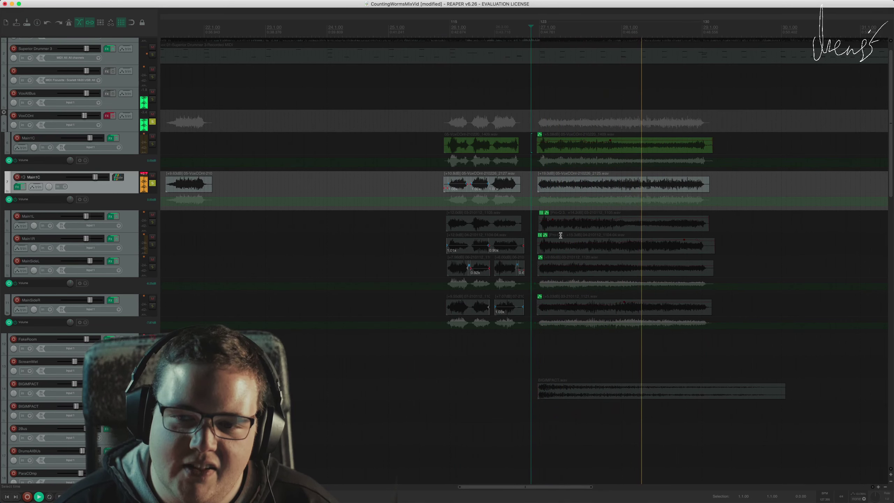
{"action": "key", "text": "space"}
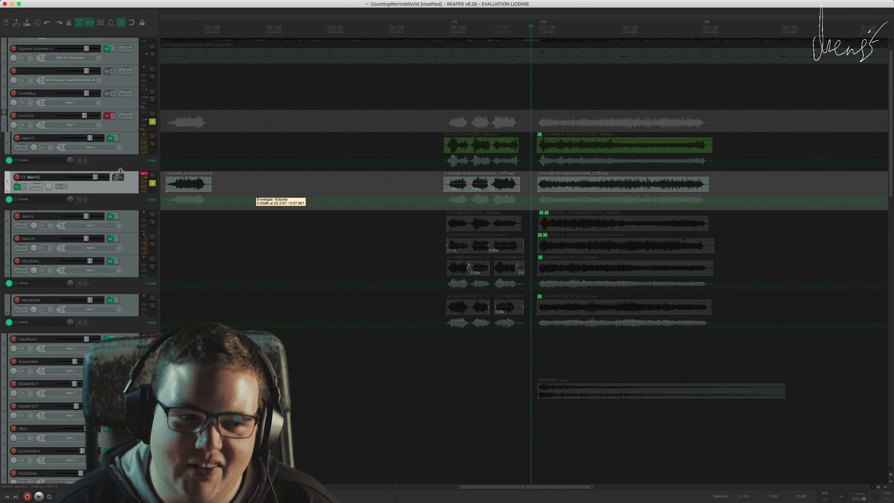
Solo Main1L and Main1R, play the scream section, and select the Main1L item carrying Pro-Q 3
{"action": "left_click", "coordinate": [153, 183]}
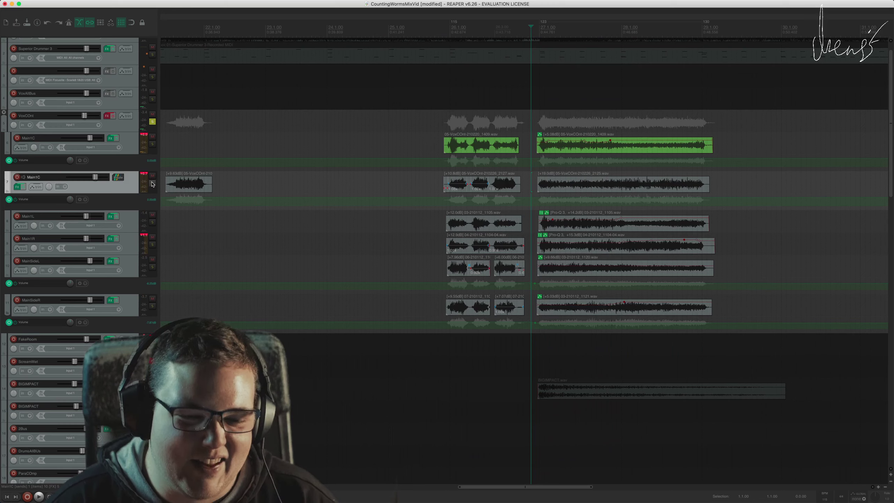
{"action": "left_click", "coordinate": [147, 228]}
{"action": "left_click", "coordinate": [152, 222]}
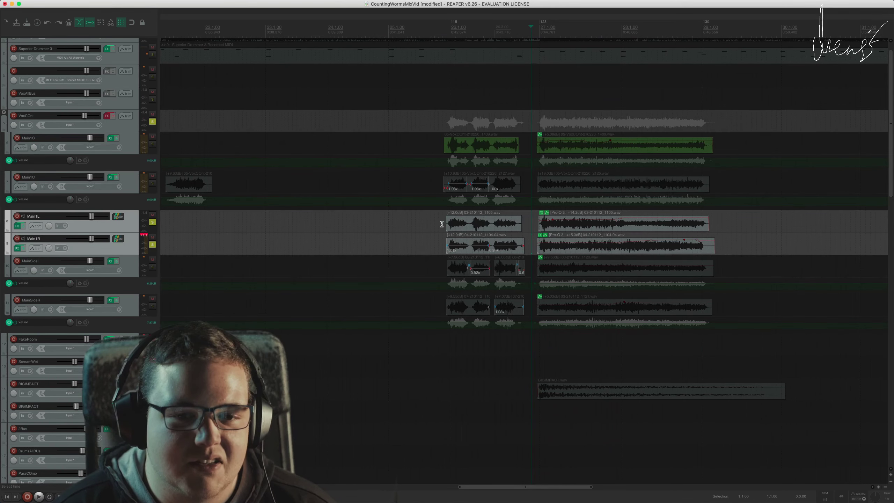
{"action": "left_click", "coordinate": [442, 224]}
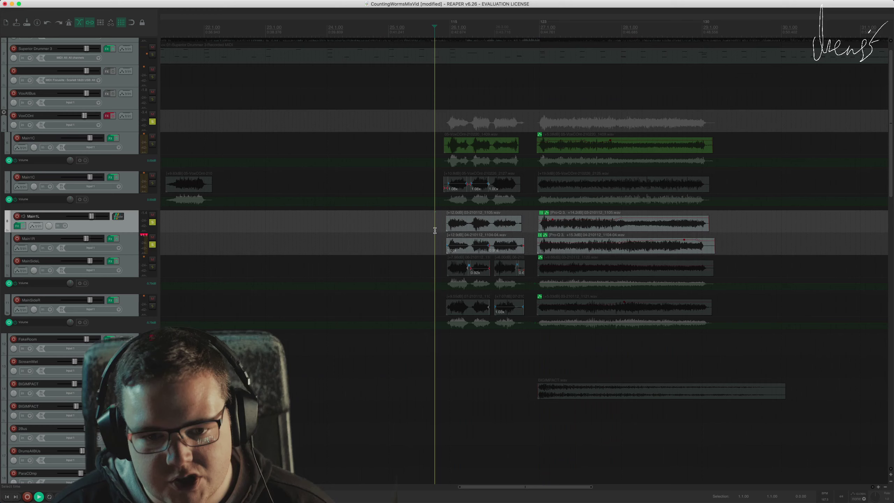
{"action": "key", "text": "space"}
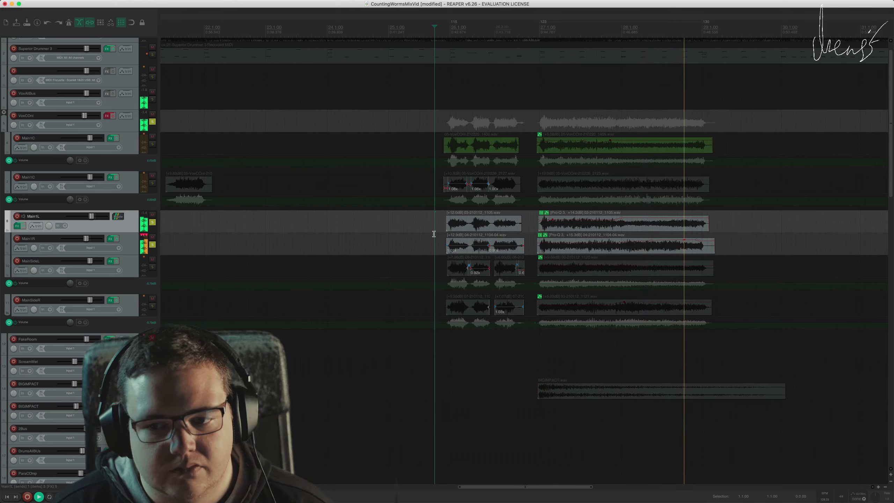
{"action": "left_click", "coordinate": [611, 224]}
{"action": "key", "text": "space"}
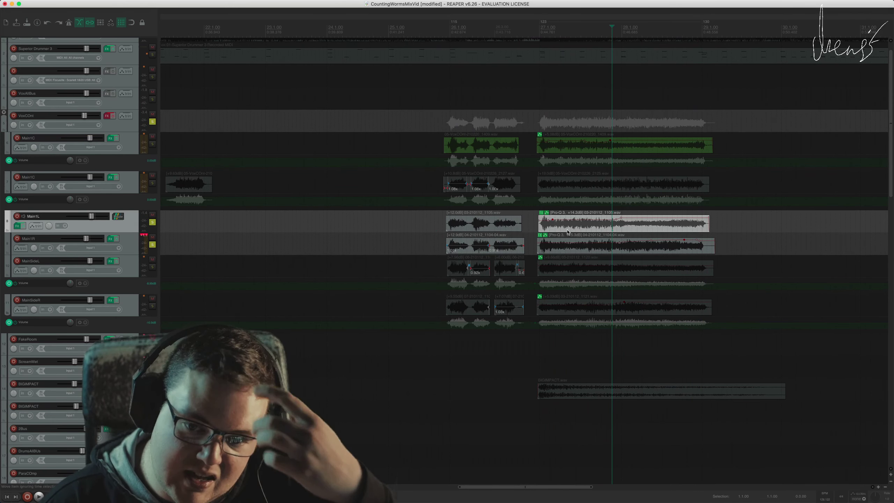
{"action": "left_click", "coordinate": [614, 244], "text": "shift"}
{"action": "left_click", "coordinate": [605, 230]}
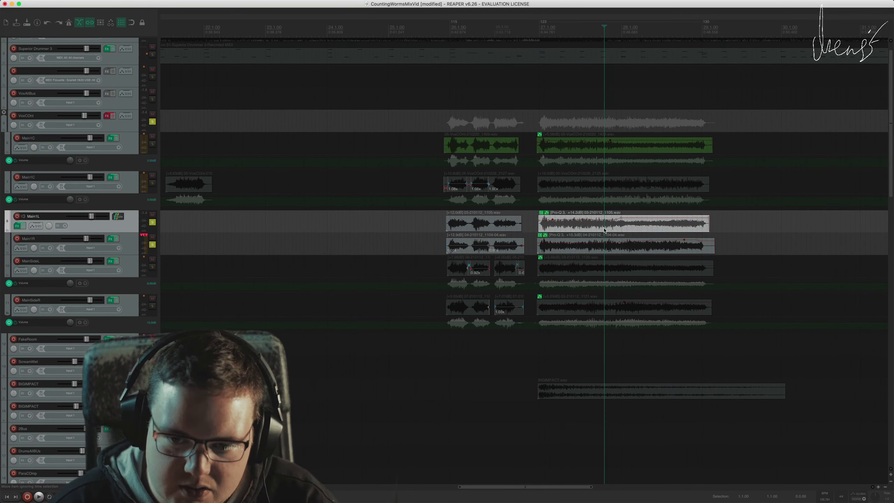
Open the Main1L item's Pro-Q 3 and inspect its cut near 334 Hz during playback
{"action": "key", "text": "shift+e"}
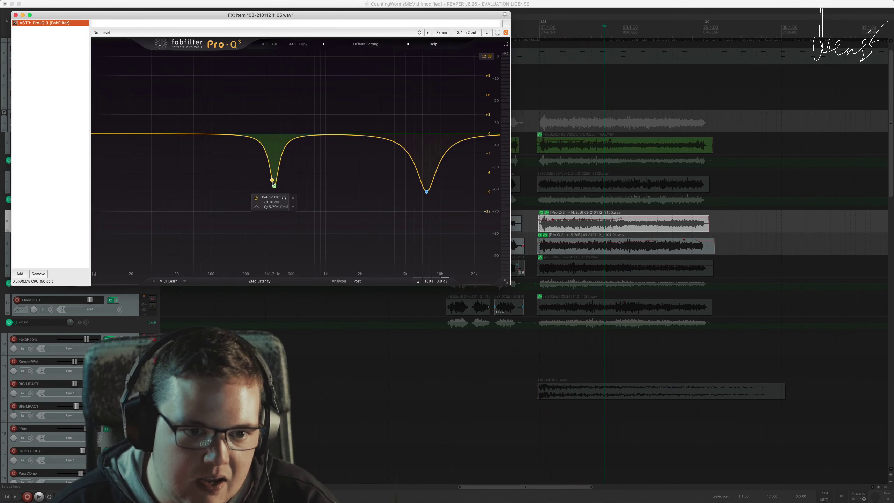
{"action": "left_click", "coordinate": [274, 186]}
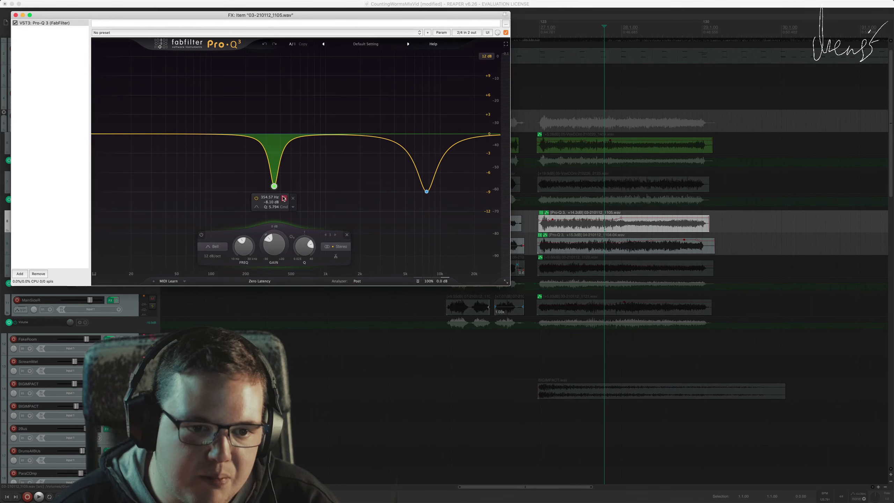
{"action": "key", "text": "space"}
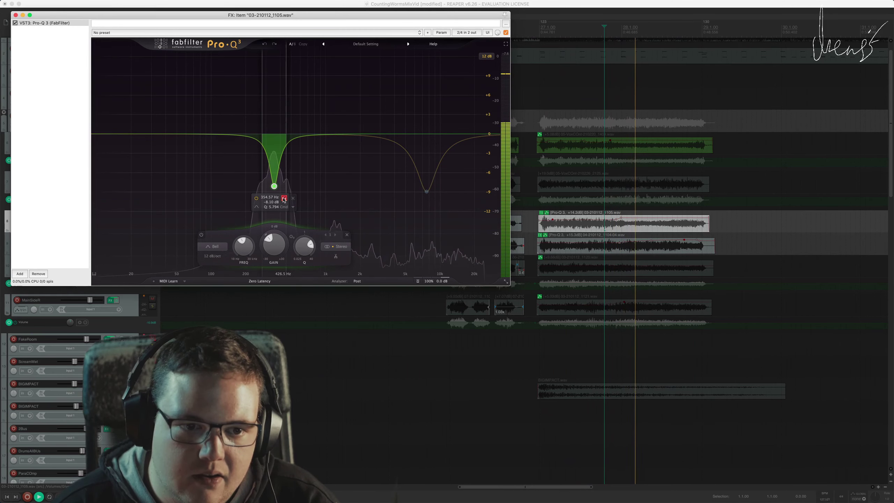
{"action": "key", "text": "Escape"}
{"action": "key", "text": "space"}
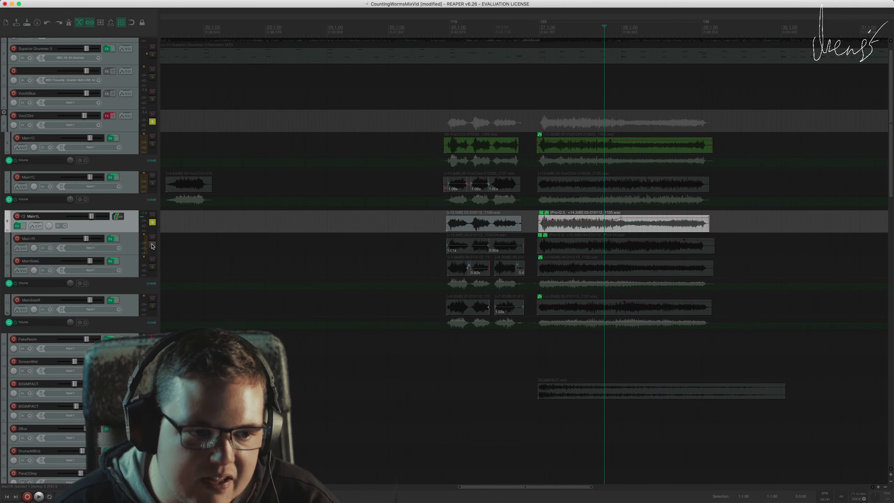
Solo and unsolo the notch band while playing, and freeze the spectrum to check resonances
{"action": "key", "text": "shift+e"}
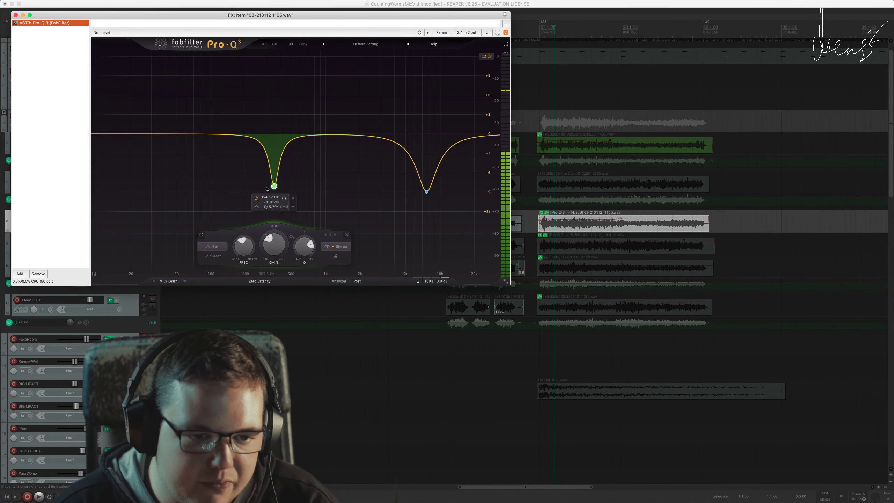
{"action": "key", "text": "space"}
{"action": "left_click", "coordinate": [284, 199]}
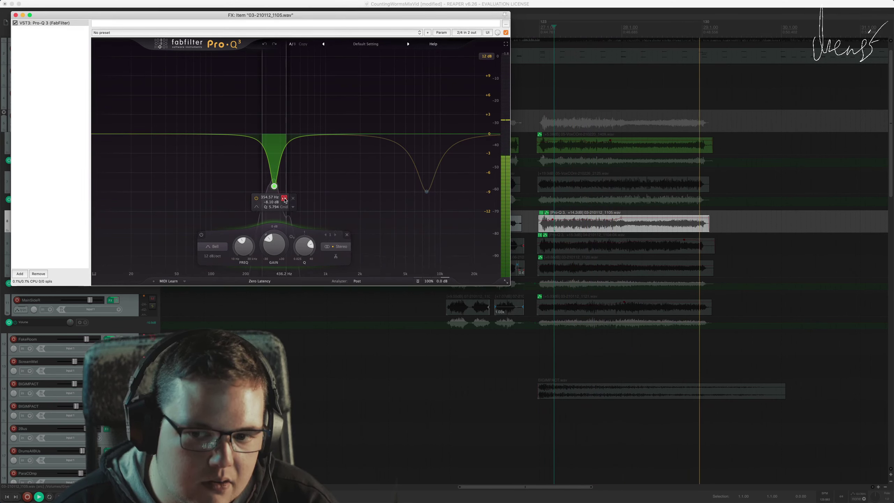
{"action": "left_click", "coordinate": [285, 198]}
{"action": "left_click_drag", "start_coordinate": [313, 194], "coordinate": [311, 194]}
{"action": "key", "text": "space"}
Move the solo from Main1L to MainSideL and MainSideR and play their vocals
{"action": "left_click", "coordinate": [555, 228]}
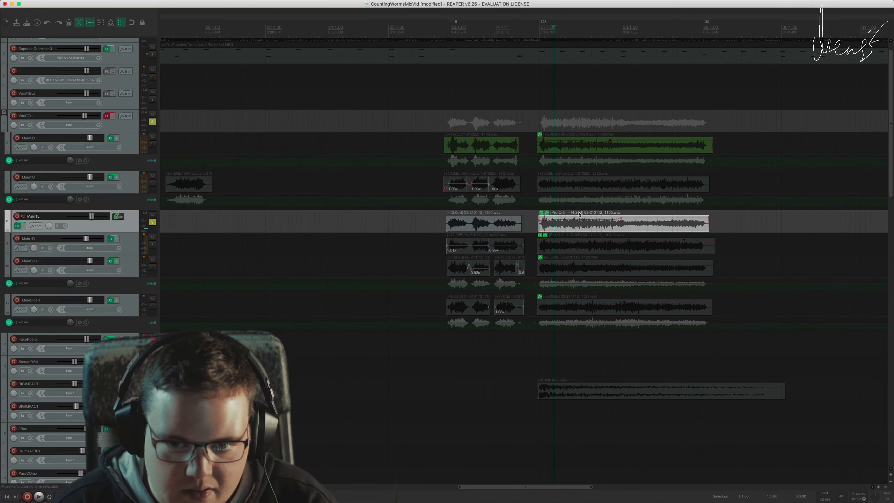
{"action": "left_click", "coordinate": [531, 227]}
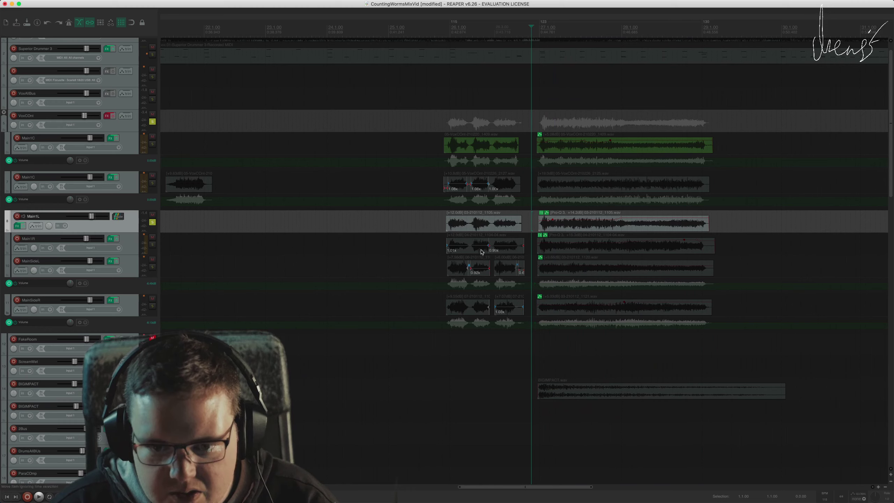
{"action": "left_click", "coordinate": [152, 222]}
{"action": "left_click", "coordinate": [446, 267]}
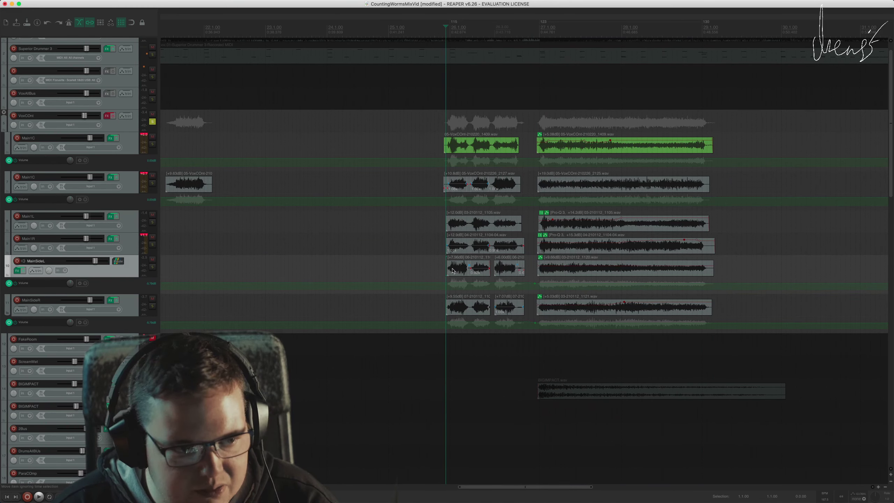
{"action": "left_click", "coordinate": [129, 309]}
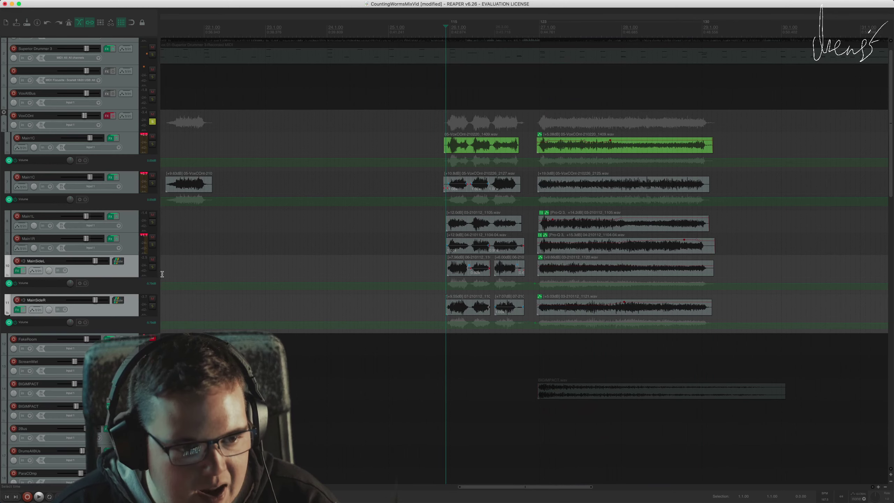
{"action": "left_click", "coordinate": [152, 268]}
{"action": "left_click", "coordinate": [436, 269]}
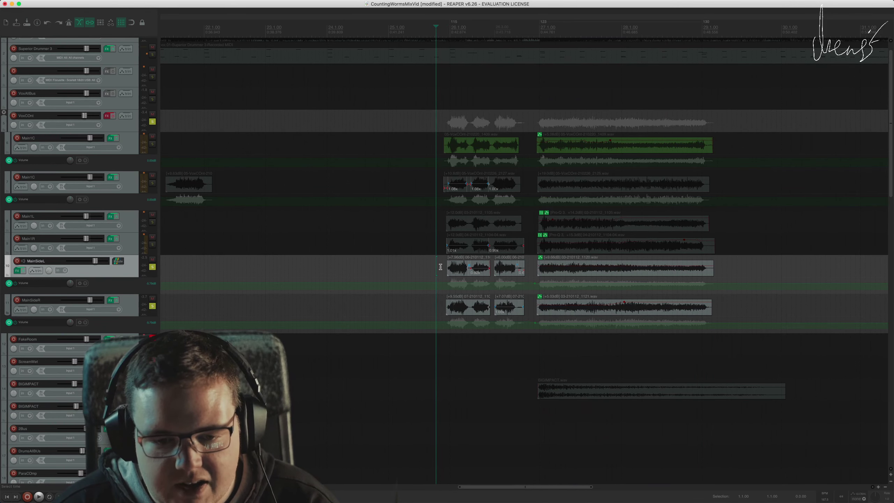
{"action": "key", "text": "space"}
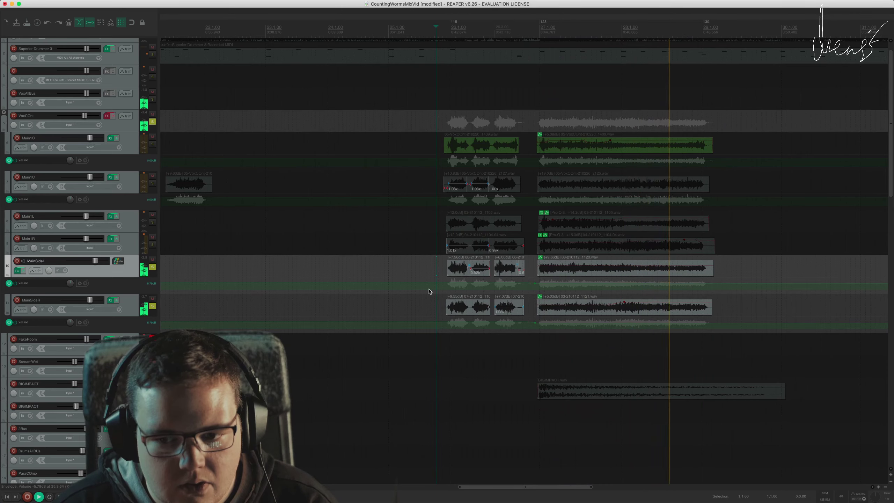
{"action": "key", "text": "space"}
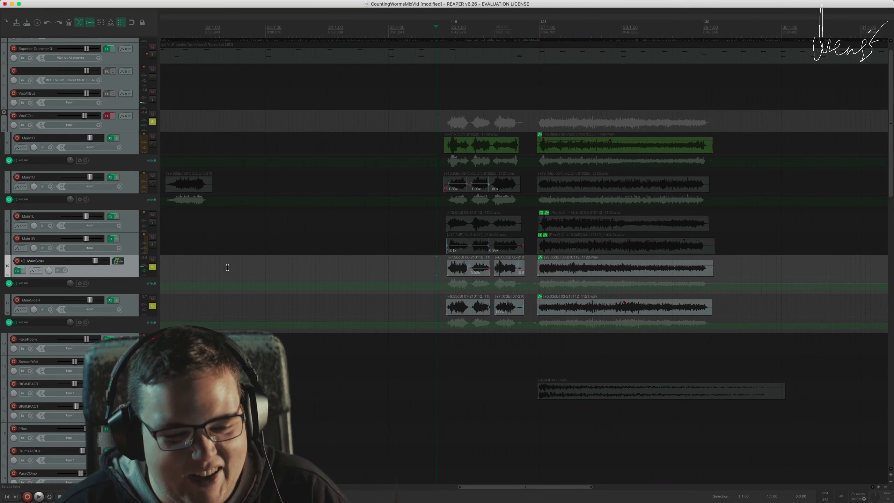
Unsolo the side vocals, play the full mix, and select the VoxCOnt folder track
{"action": "left_click", "coordinate": [132, 304], "text": "shift"}
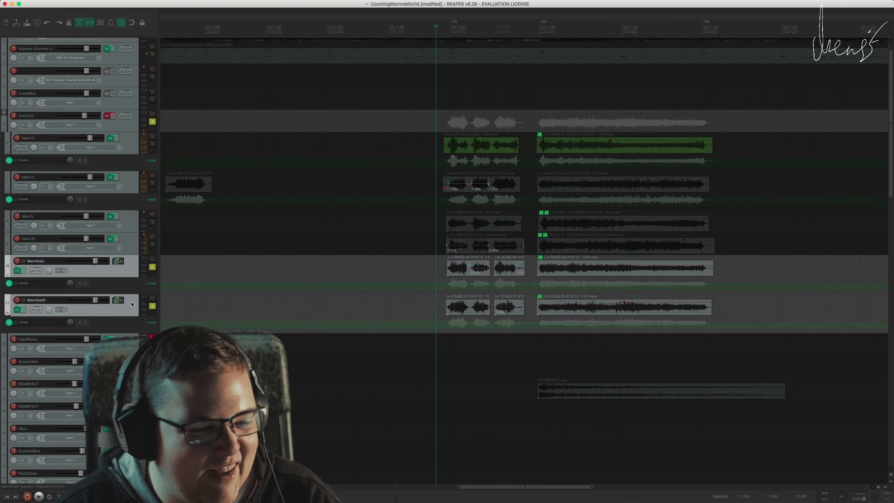
{"action": "left_click", "coordinate": [153, 269]}
{"action": "scroll", "coordinate": [420, 262], "scroll_direction": "down", "scroll_amount": 3}
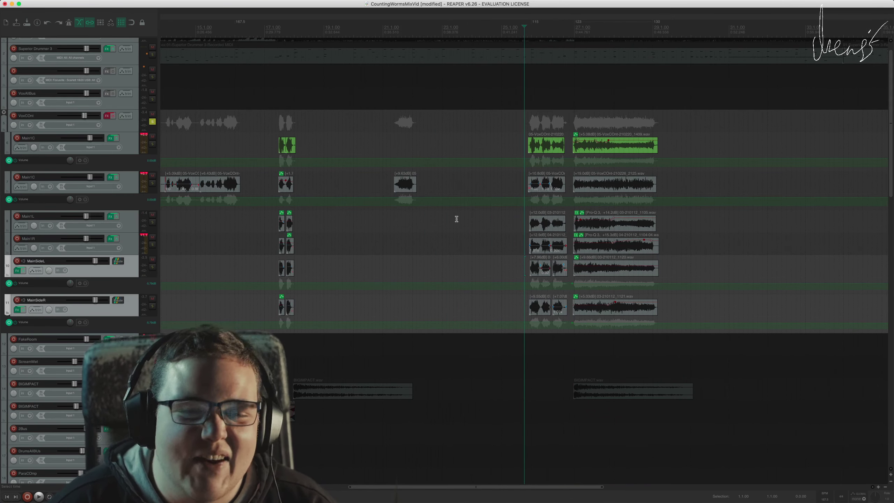
{"action": "key", "text": "space"}
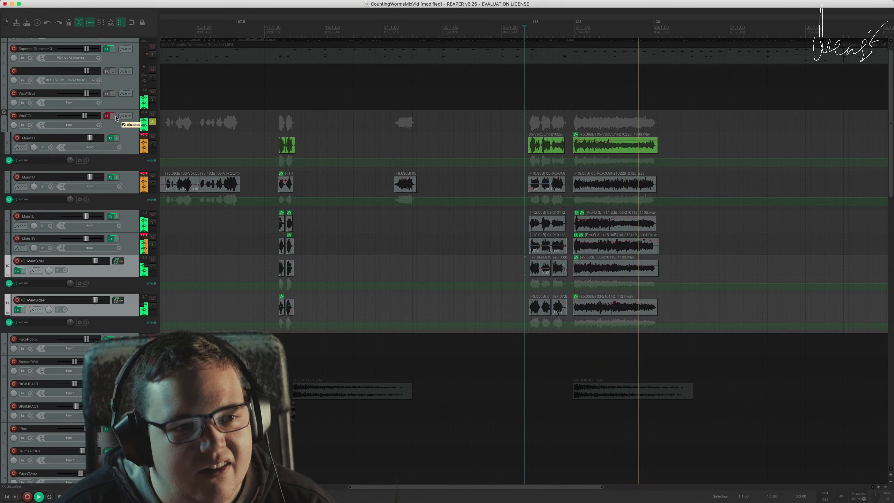
{"action": "key", "text": "space"}
{"action": "left_click", "coordinate": [133, 119]}
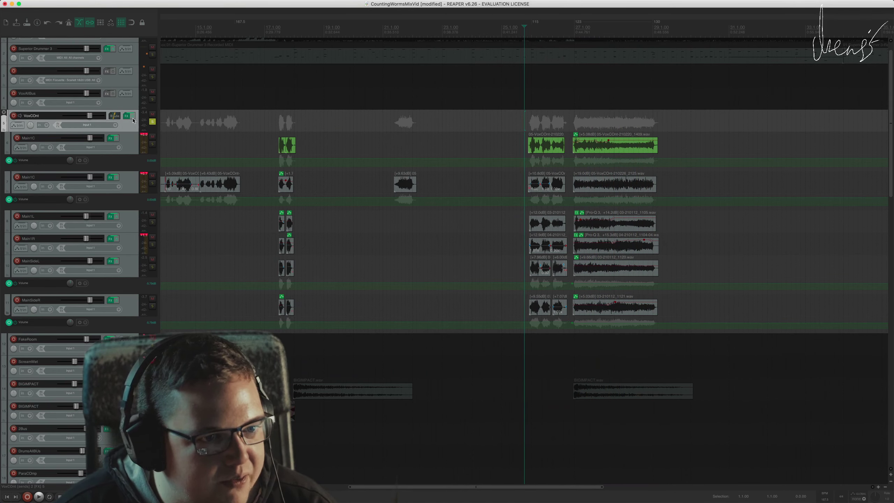
Open the VoxCOnt folder's FX chain on Pro-Q 3 and select its 7199.4 Hz cut band
{"action": "left_click", "coordinate": [133, 120]}
{"action": "left_click_drag", "start_coordinate": [196, 190], "coordinate": [366, 142]}
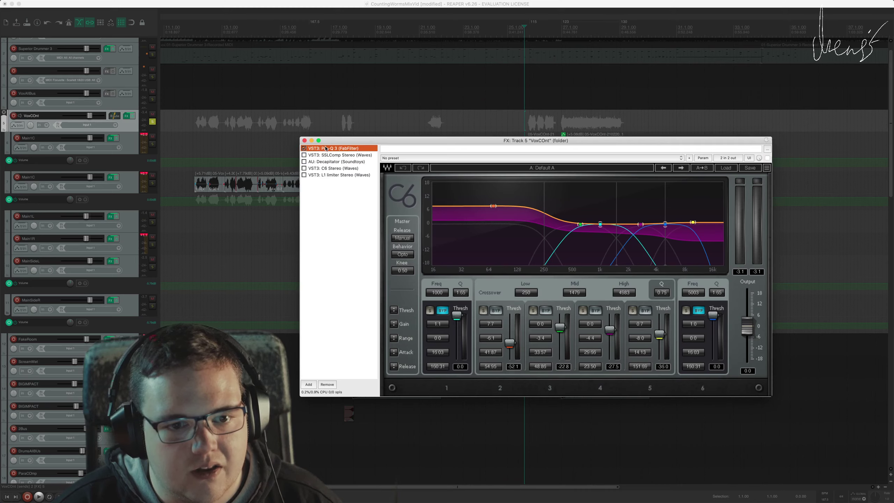
{"action": "left_click_drag", "start_coordinate": [551, 147], "coordinate": [408, 183]}
{"action": "mouse_move", "coordinate": [411, 269]}
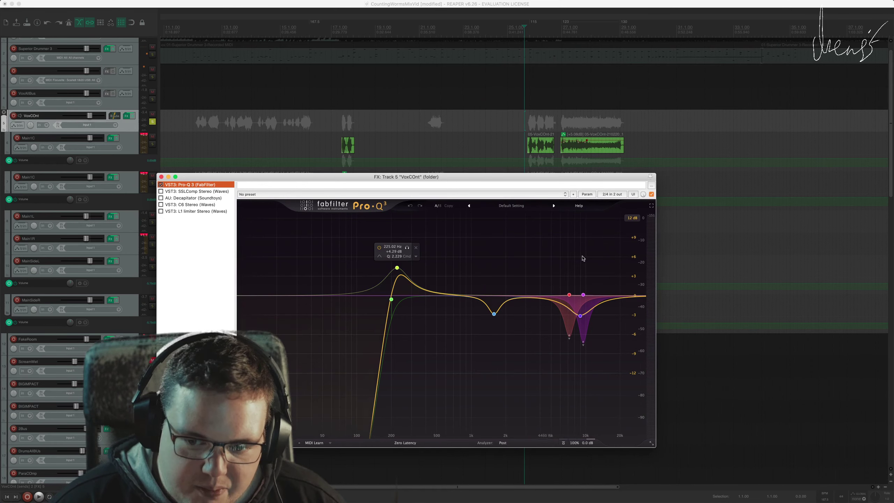
{"action": "mouse_move", "coordinate": [461, 257]}
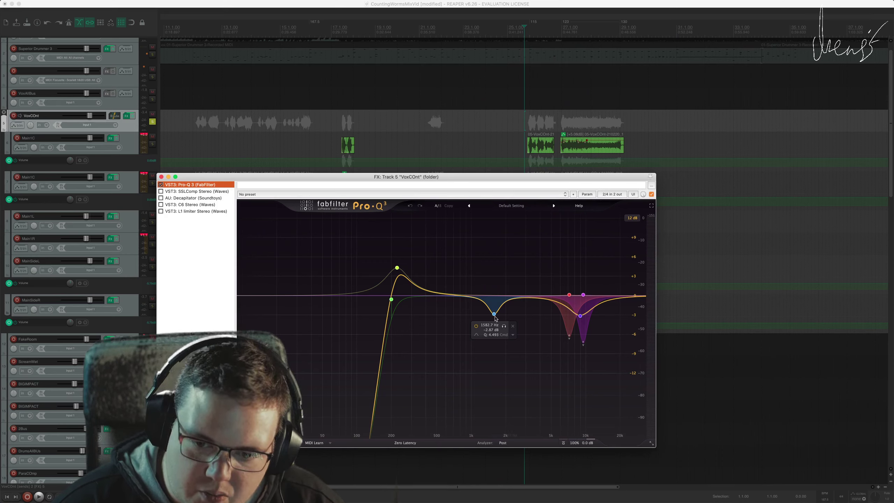
{"action": "mouse_move", "coordinate": [575, 292]}
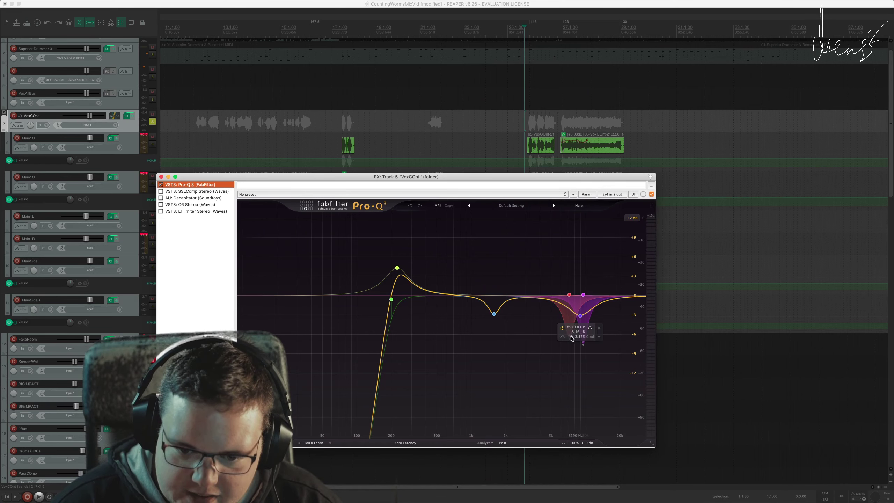
{"action": "left_click", "coordinate": [570, 296]}
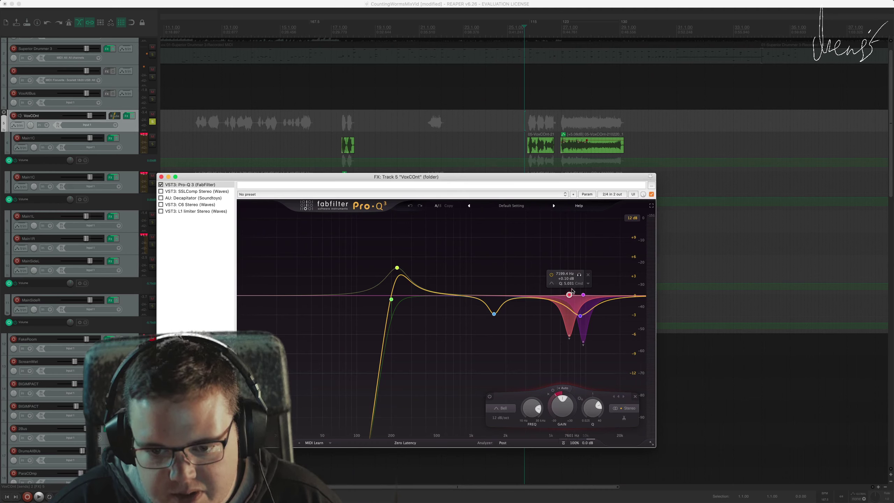
A/B the Pro-Q 3 EQ on and off during playback, leaving it enabled
{"action": "key", "text": "space"}
{"action": "left_click", "coordinate": [161, 184]}
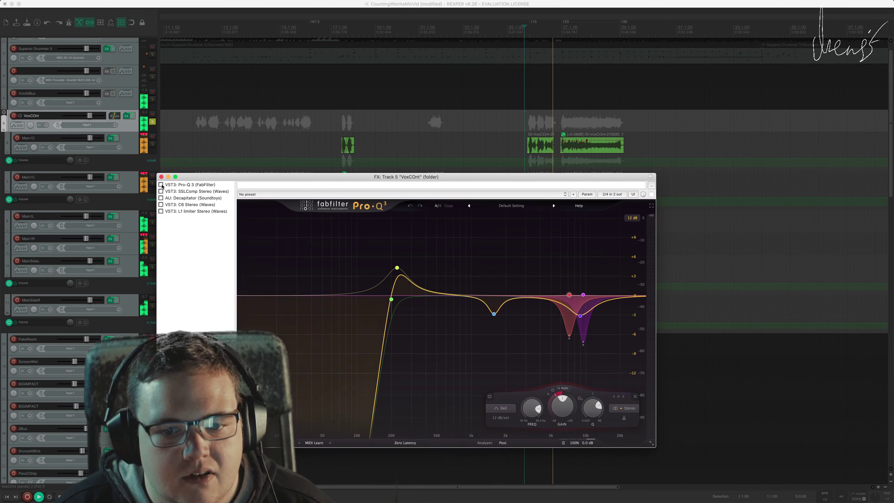
{"action": "key", "text": "space"}
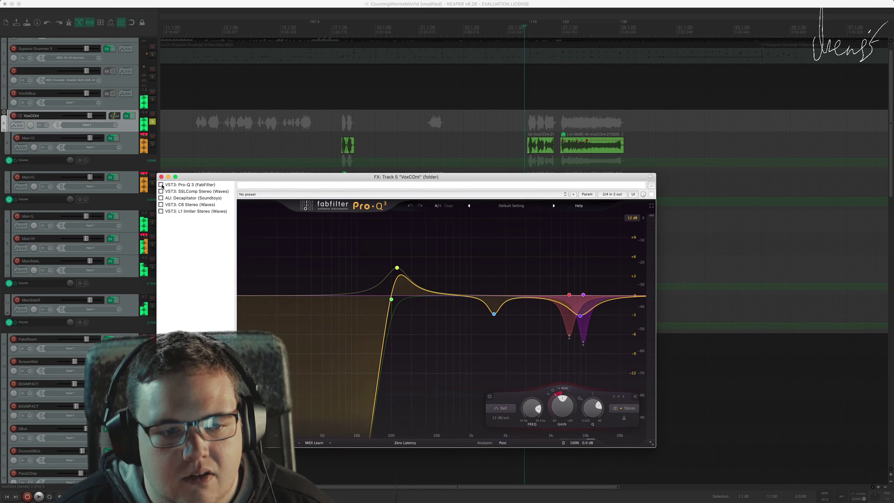
{"action": "left_click", "coordinate": [161, 184]}
{"action": "key", "text": "space"}
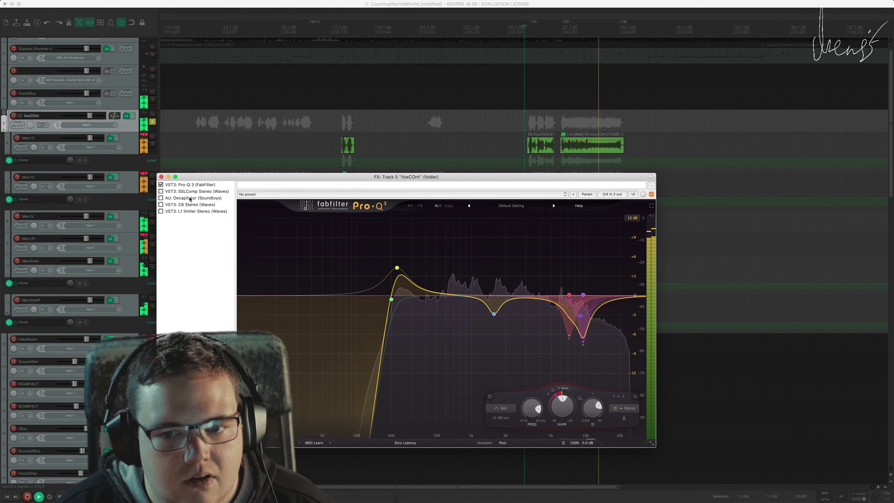
{"action": "key", "text": "space"}
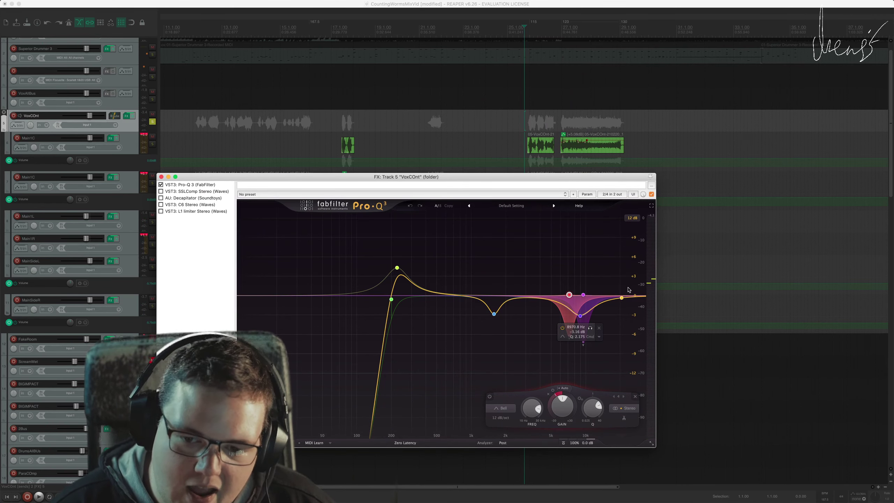
{"action": "key", "text": "space"}
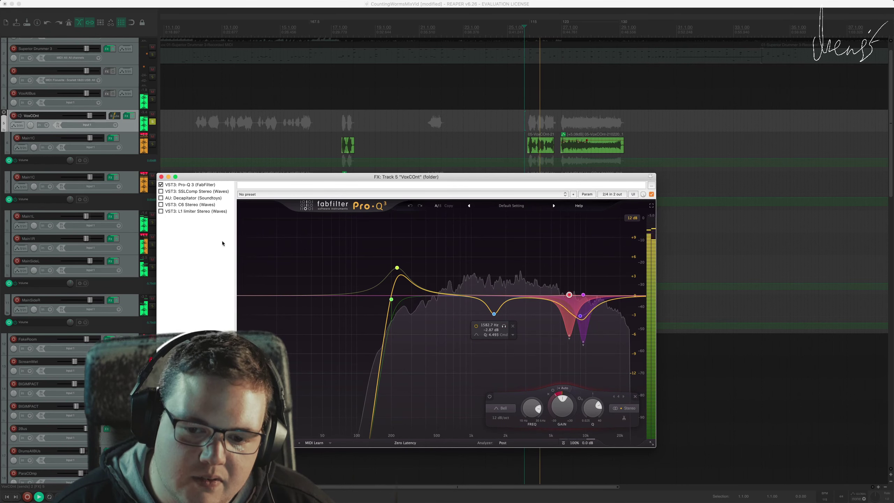
{"action": "left_click", "coordinate": [161, 185]}
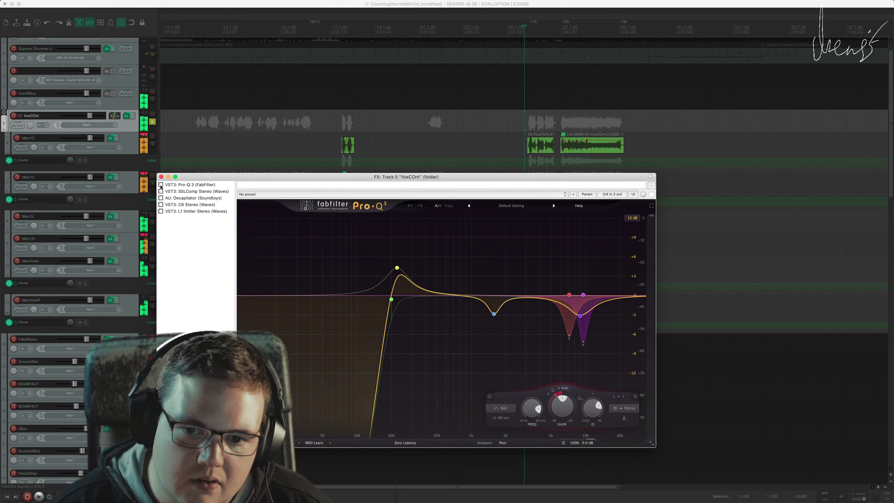
{"action": "left_click", "coordinate": [161, 185]}
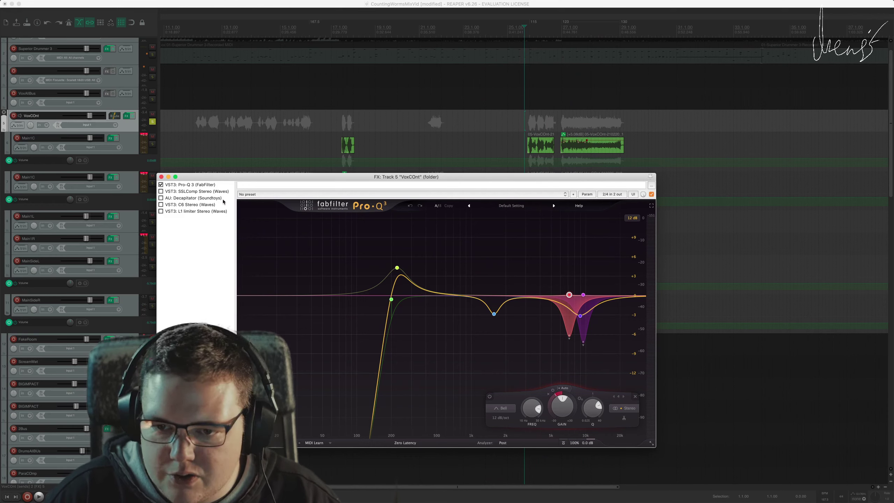
Show the SSLComp compressor's settings and play the mix through it from an earlier point
{"action": "left_click", "coordinate": [182, 192]}
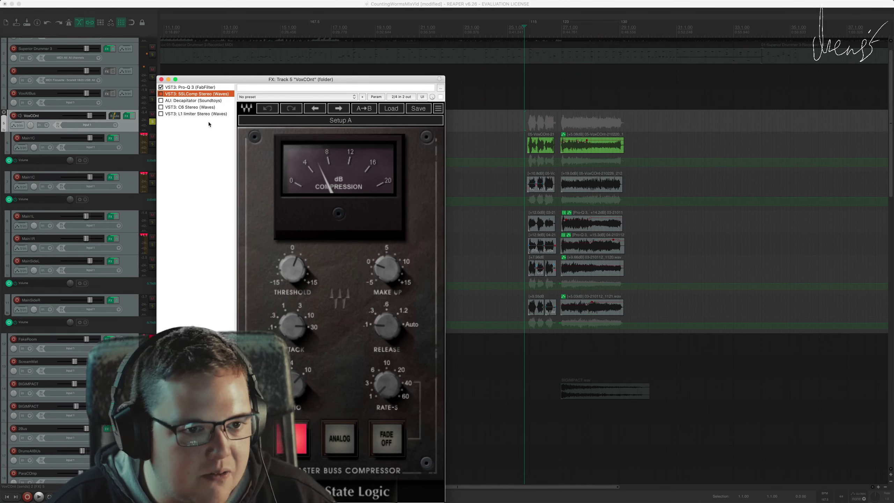
{"action": "left_click_drag", "start_coordinate": [233, 82], "coordinate": [217, 31]}
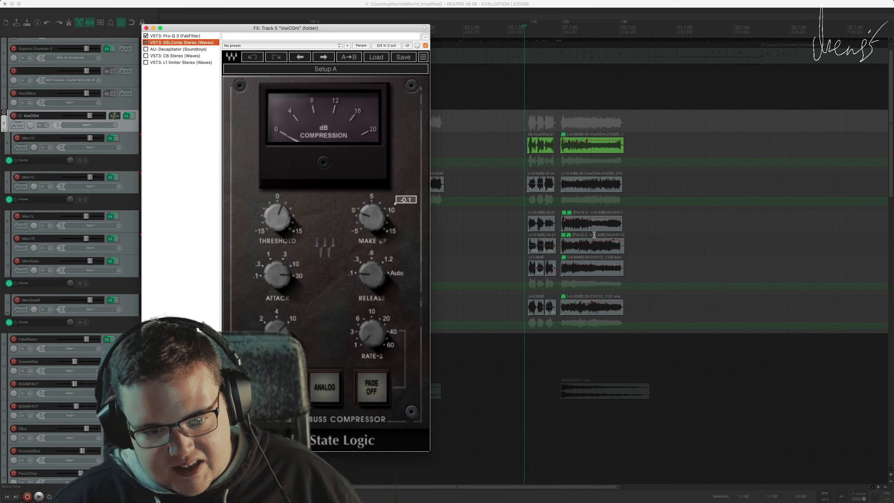
{"action": "key", "text": "space"}
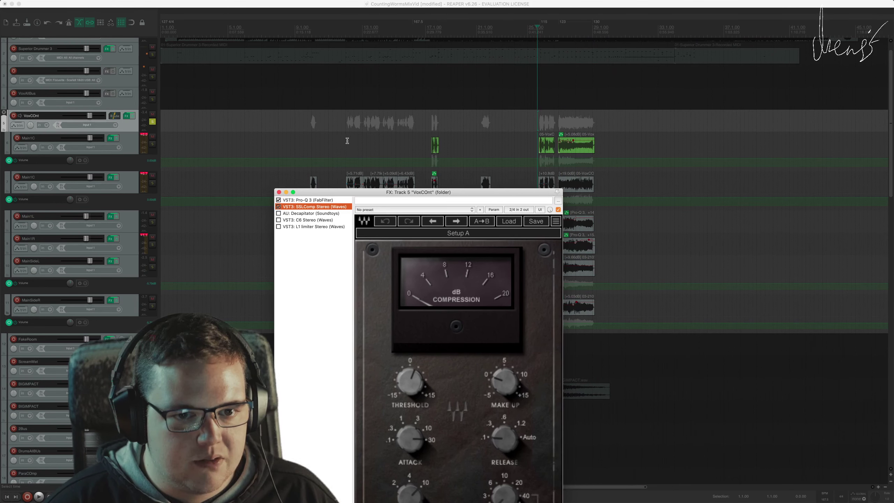
{"action": "left_click", "coordinate": [347, 141]}
{"action": "left_click_drag", "start_coordinate": [439, 194], "coordinate": [436, 241]}
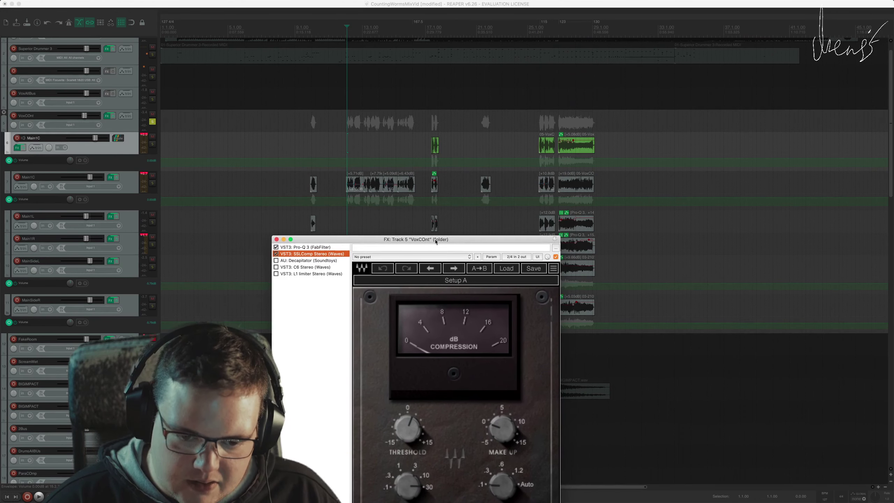
{"action": "key", "text": "space"}
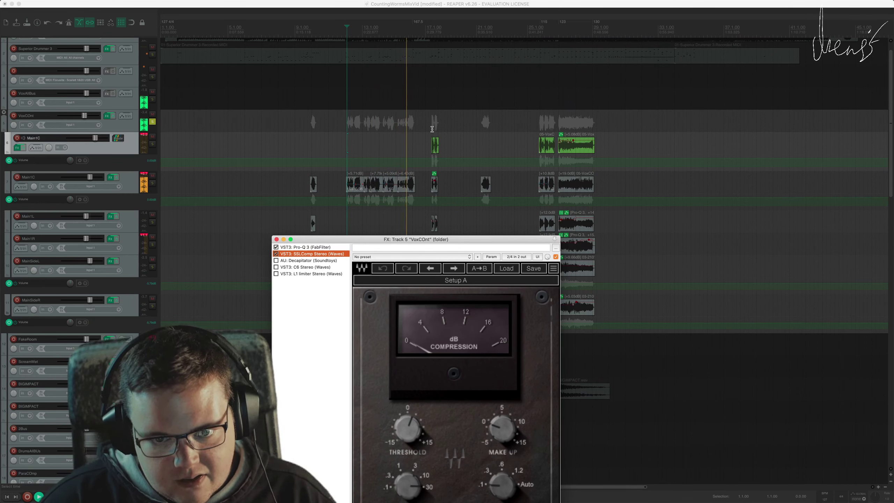
Switch on the Decapitator after the SSL compressor in the VoxCOnt chain
{"action": "left_click_drag", "start_coordinate": [428, 130], "coordinate": [441, 159]}
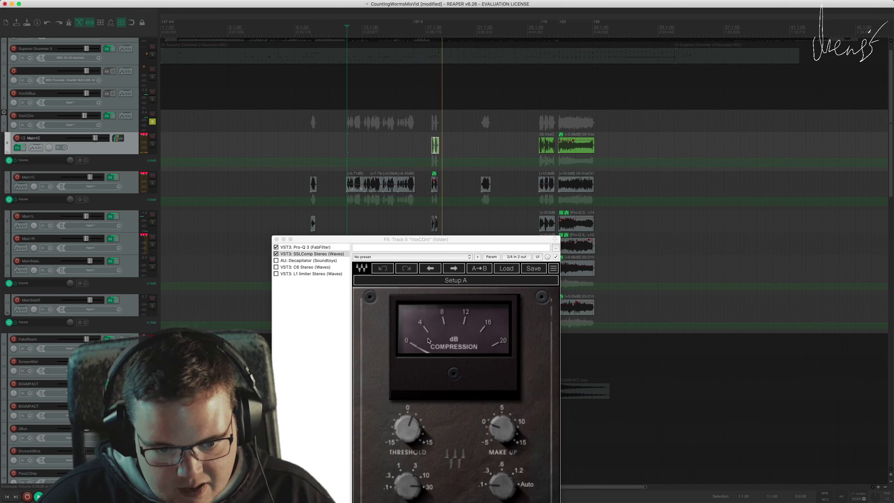
{"action": "left_click", "coordinate": [334, 337]}
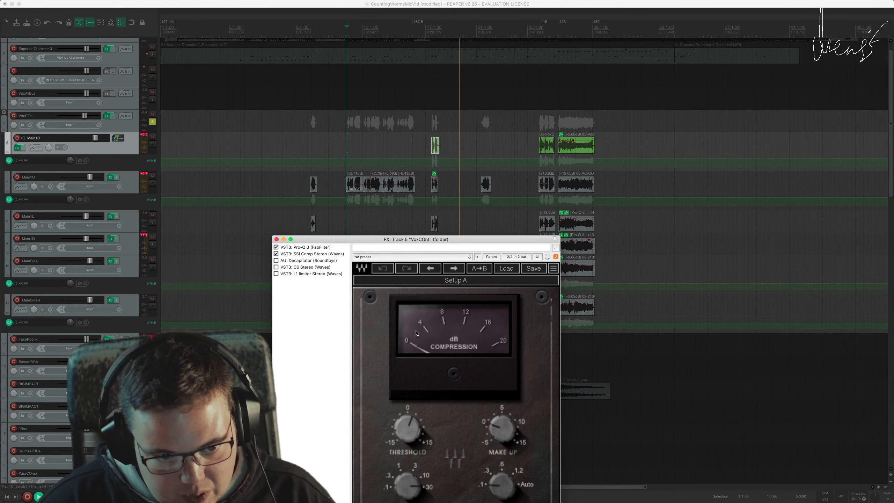
{"action": "left_click", "coordinate": [276, 260]}
Show the Decapitator's settings and compare it bypassed and enabled during playback
{"action": "left_click", "coordinate": [285, 261]}
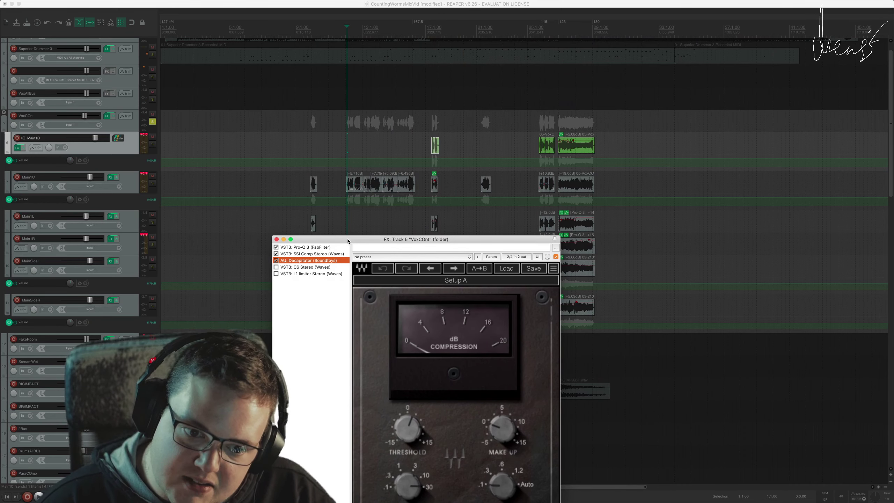
{"action": "left_click_drag", "start_coordinate": [347, 238], "coordinate": [268, 116]}
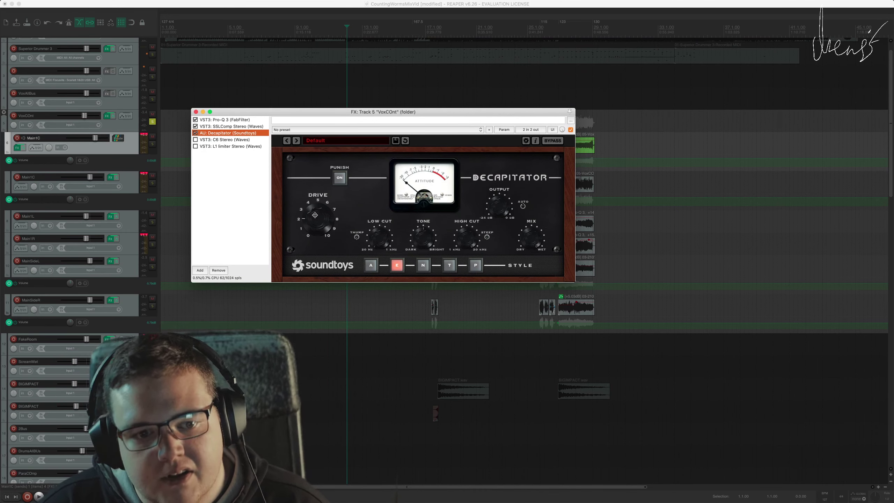
{"action": "left_click_drag", "start_coordinate": [383, 113], "coordinate": [437, 226]}
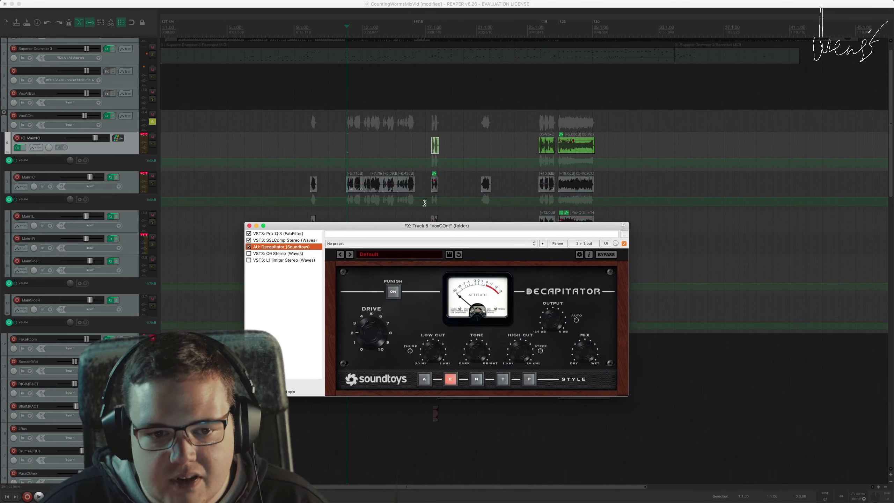
{"action": "key", "text": "space"}
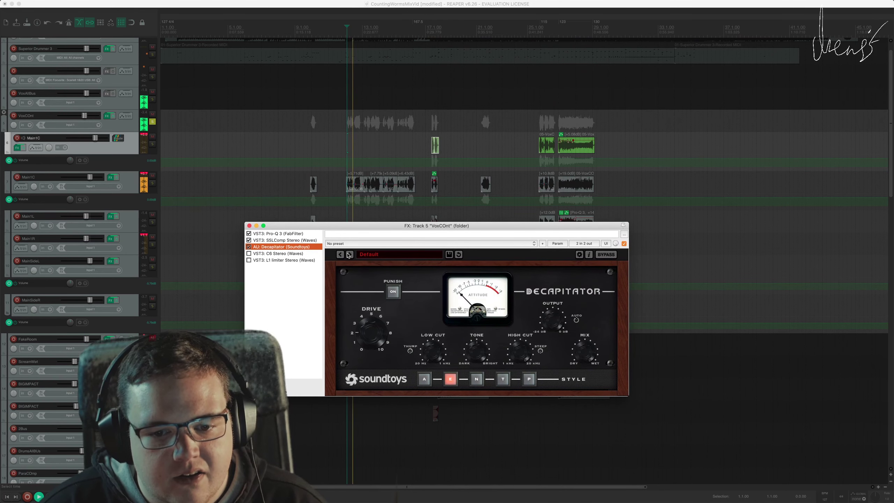
{"action": "left_click", "coordinate": [249, 246]}
{"action": "left_click", "coordinate": [248, 246]}
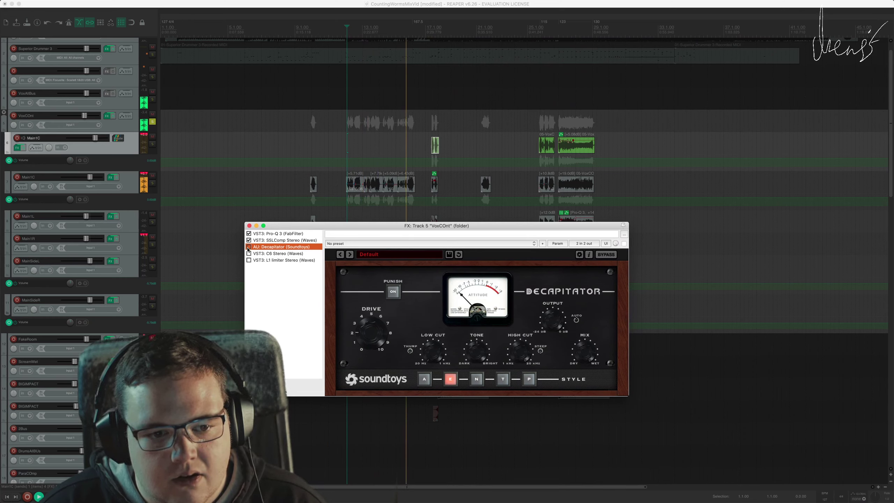
{"action": "key", "text": "space"}
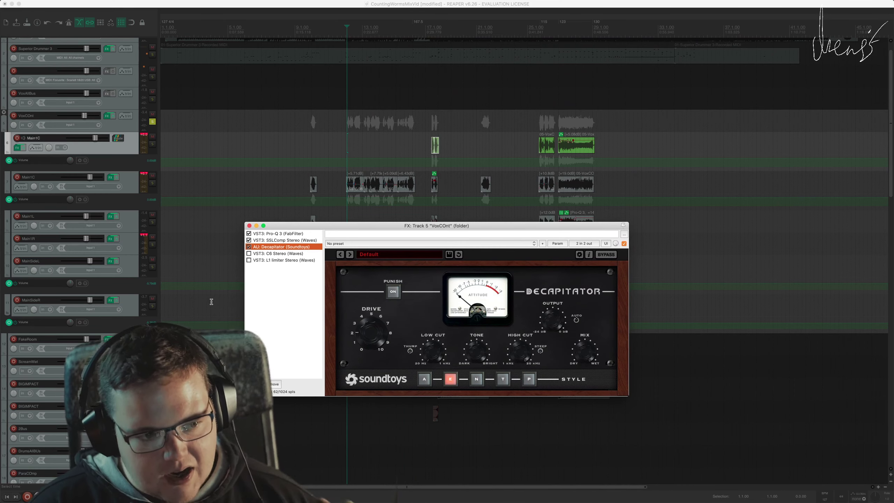
Re-audition the vocals from a new VoxCOnt start point with Decapitator off, then keep it on
{"action": "left_click", "coordinate": [305, 201]}
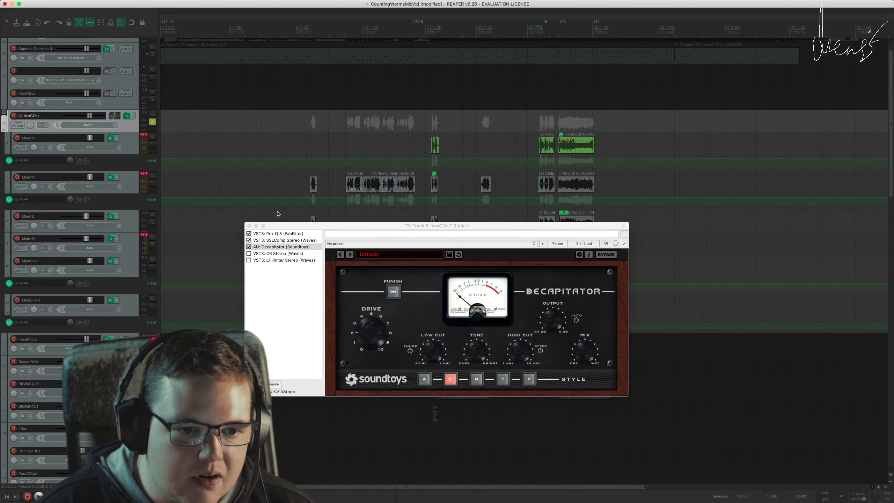
{"action": "left_click", "coordinate": [249, 247]}
{"action": "left_click", "coordinate": [248, 247]}
{"action": "key", "text": "space"}
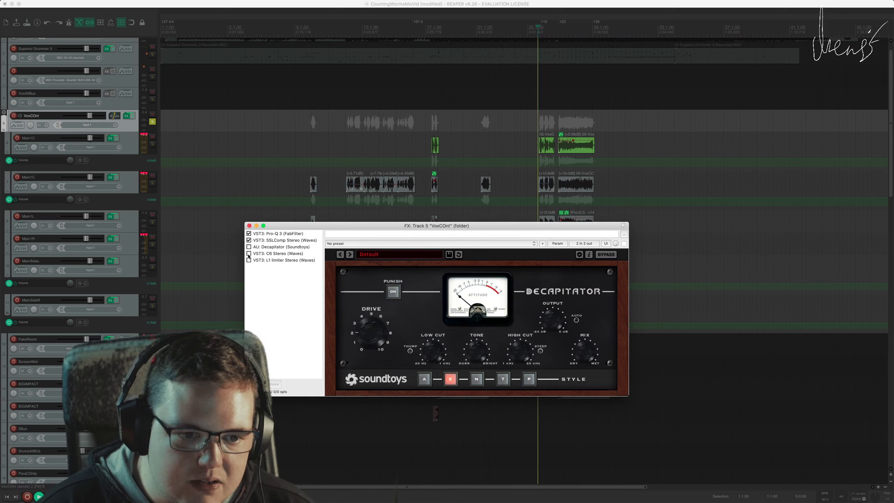
{"action": "left_click", "coordinate": [249, 247]}
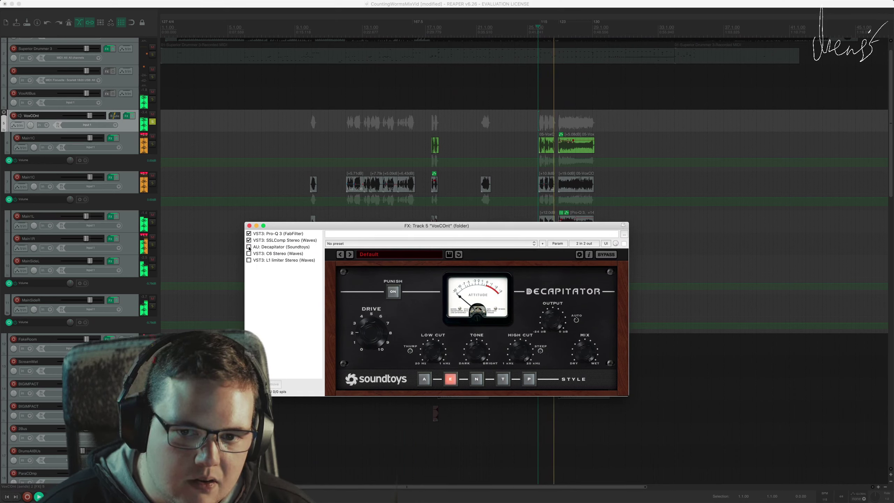
{"action": "key", "text": "space"}
{"action": "key", "text": "space"}
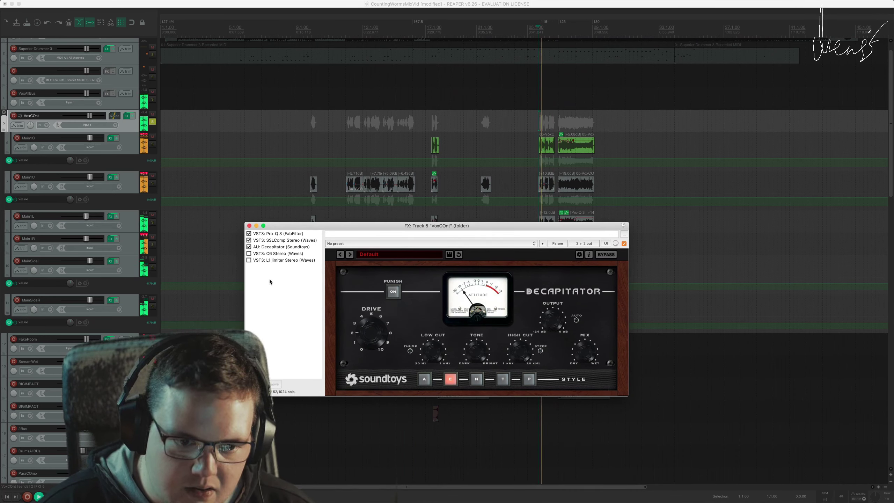
{"action": "key", "text": "space"}
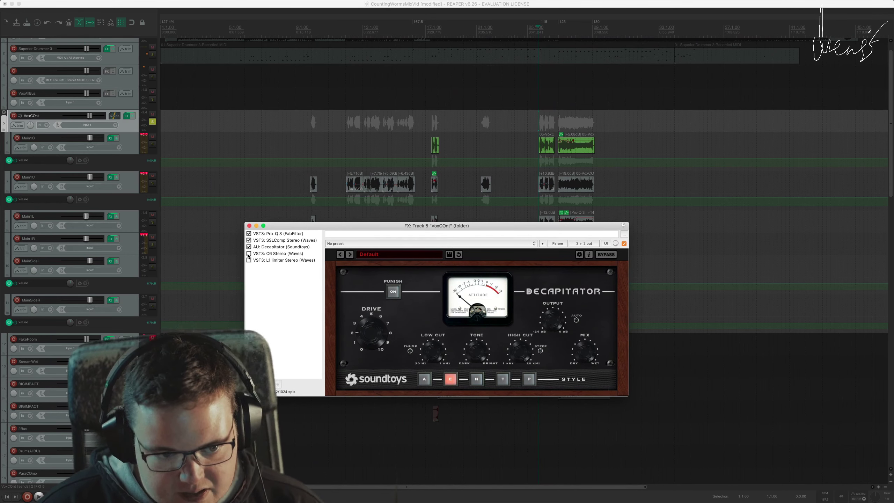
Bring up the C6 Stereo multiband, zoom the arrange view, and solo its low compression band
{"action": "left_click", "coordinate": [278, 253]}
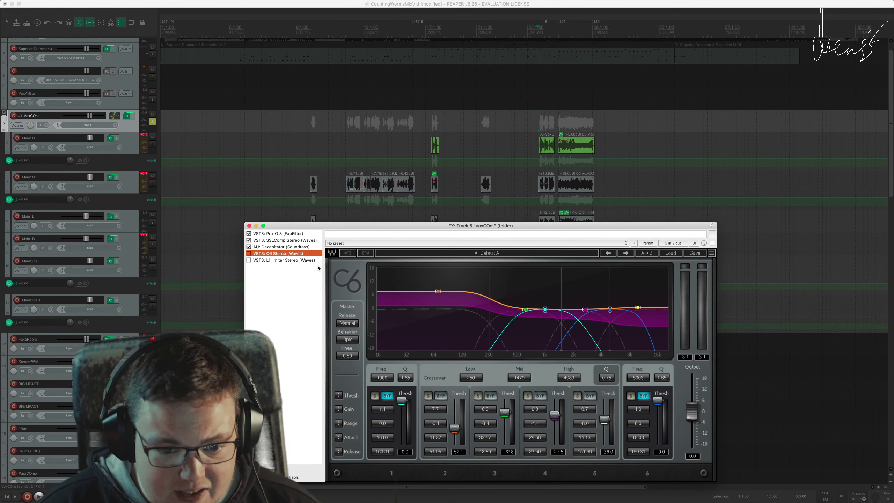
{"action": "left_click_drag", "start_coordinate": [504, 229], "coordinate": [540, 230]}
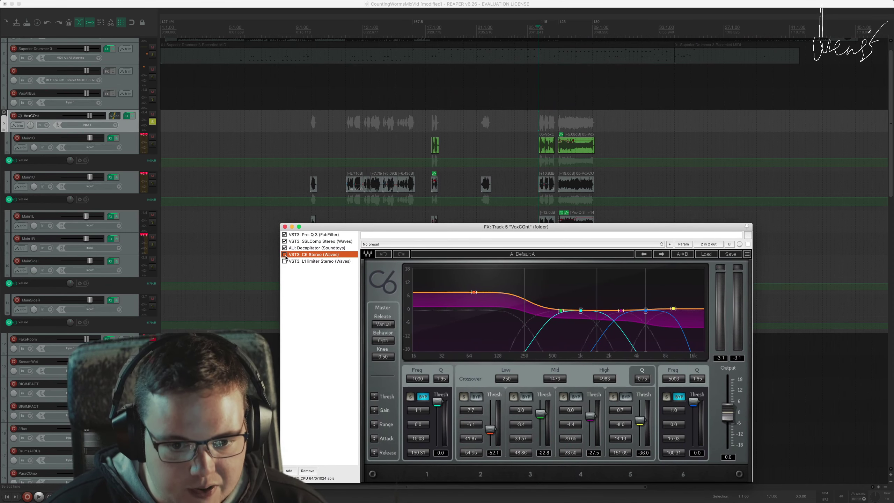
{"action": "left_click_drag", "start_coordinate": [598, 229], "coordinate": [513, 193]}
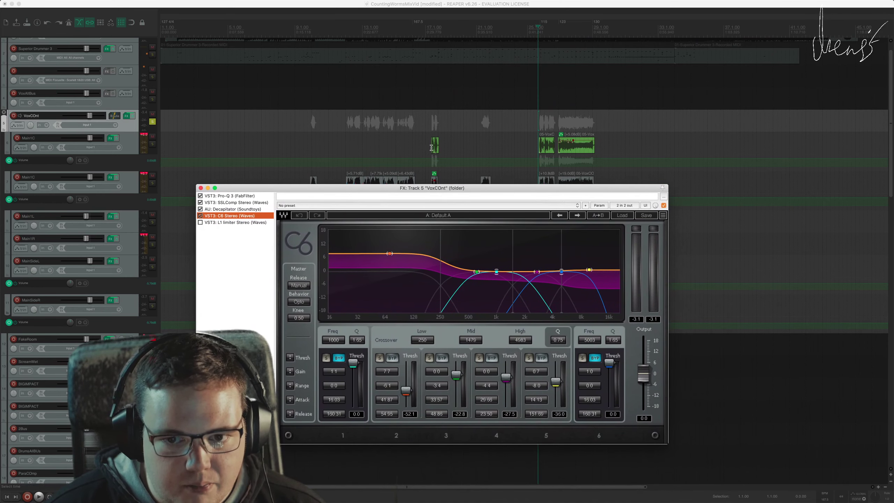
{"action": "left_click", "coordinate": [538, 129]}
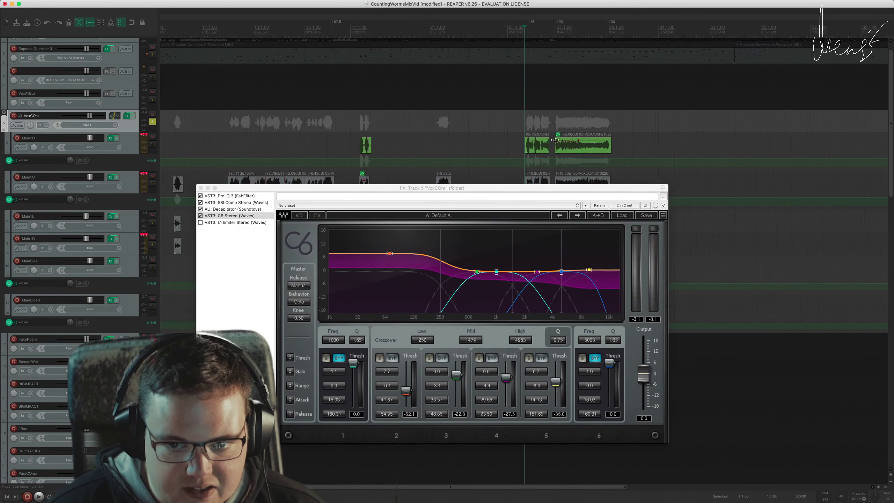
{"action": "scroll", "coordinate": [538, 148], "scroll_direction": "up", "scroll_amount": 5}
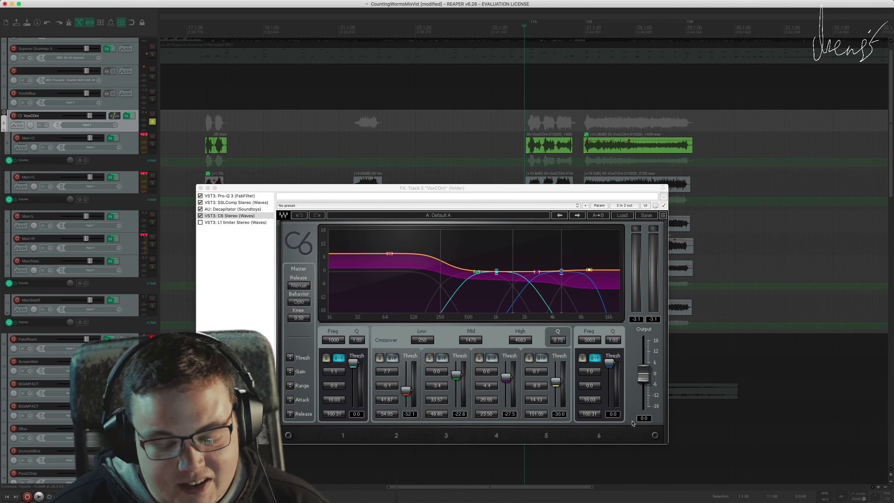
{"action": "left_click", "coordinate": [379, 358]}
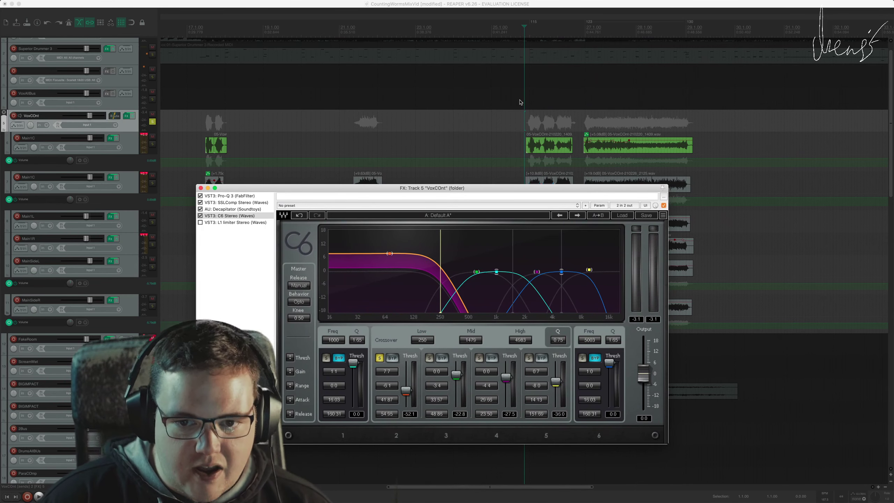
{"action": "scroll", "coordinate": [403, 112], "scroll_direction": "down", "scroll_amount": 5}
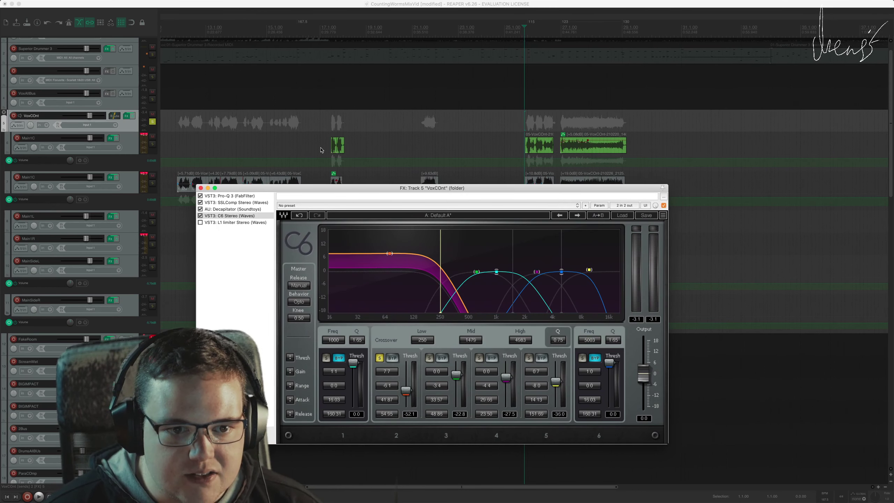
{"action": "left_click", "coordinate": [262, 136]}
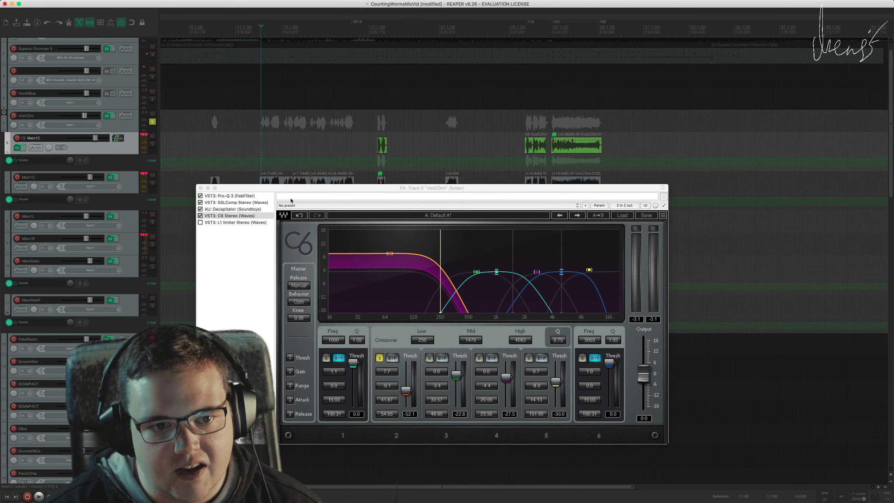
{"action": "left_click_drag", "start_coordinate": [401, 187], "coordinate": [396, 153]}
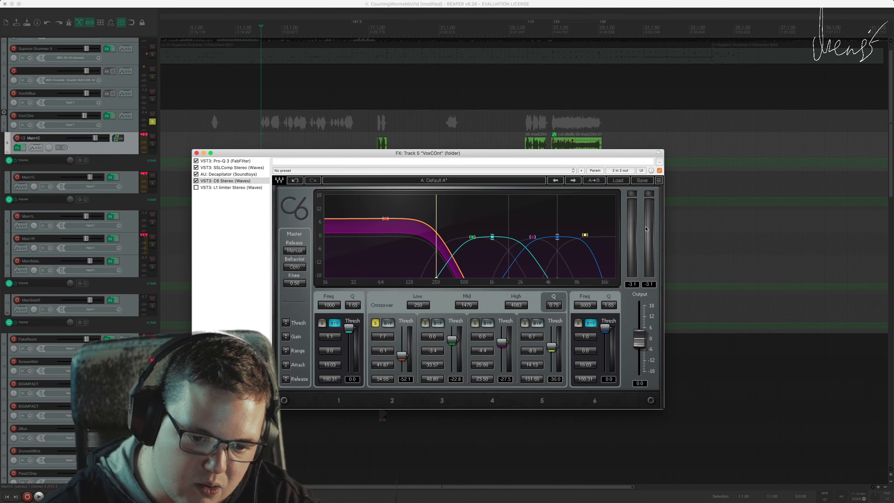
{"action": "left_click_drag", "start_coordinate": [491, 161], "coordinate": [544, 205]}
{"action": "key", "text": "space"}
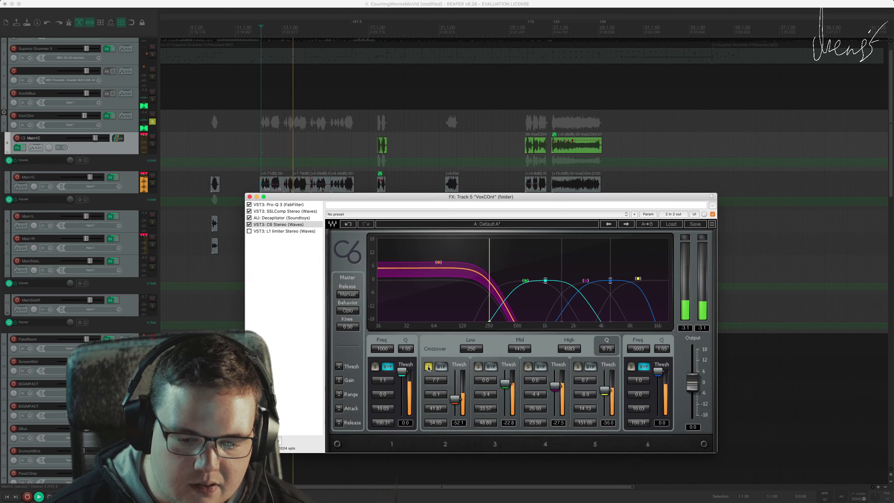
{"action": "key", "text": "space"}
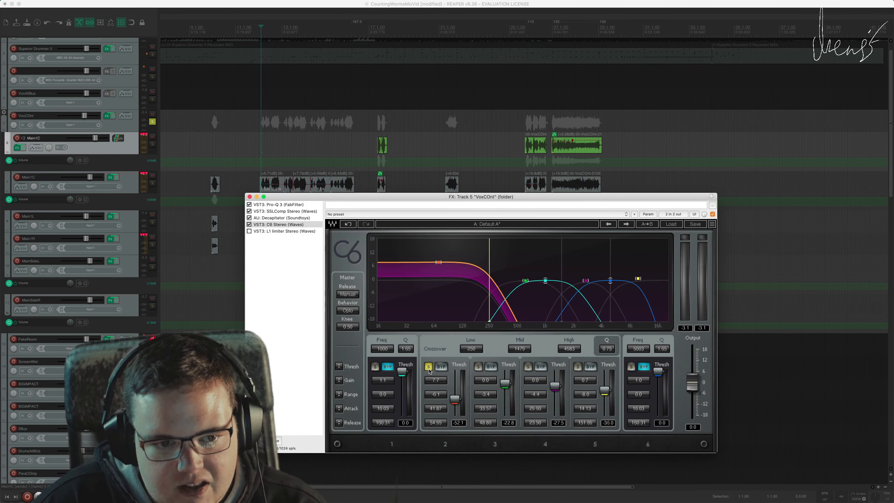
{"action": "left_click", "coordinate": [524, 123]}
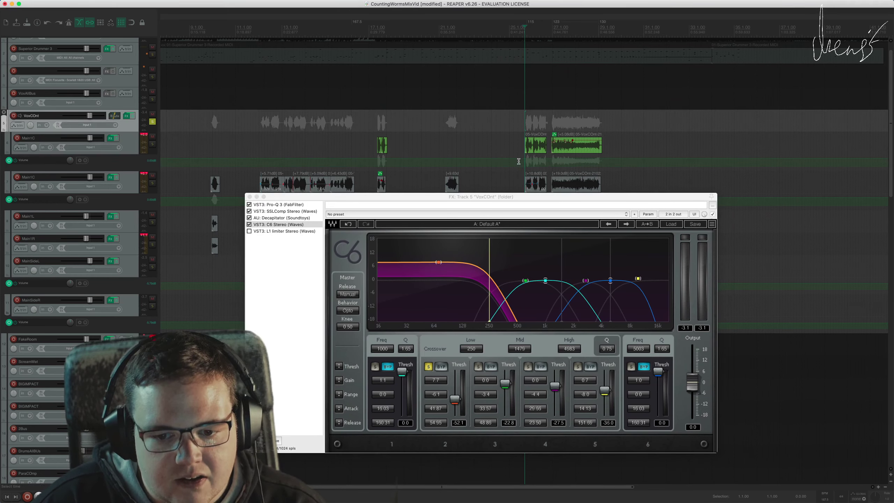
Play the vocals with the C6 band soloed from Main1C and VoxCOnt start points, then stop
{"action": "left_click", "coordinate": [263, 139]}
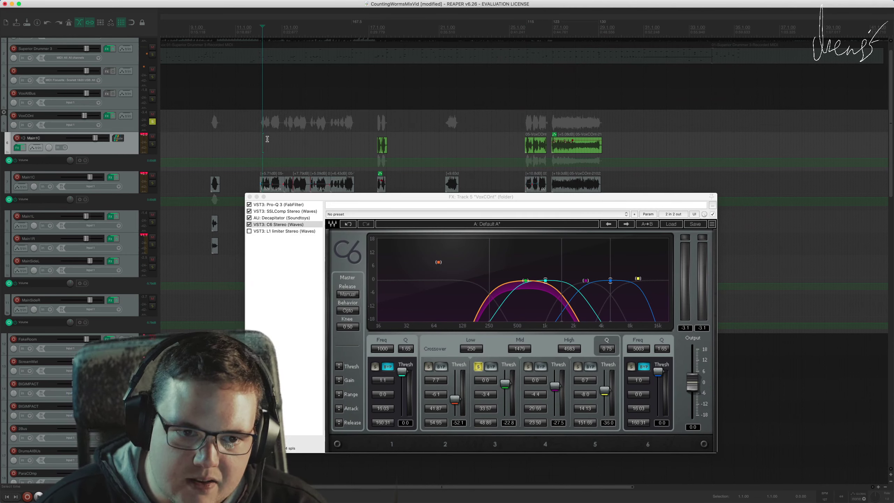
{"action": "key", "text": "space"}
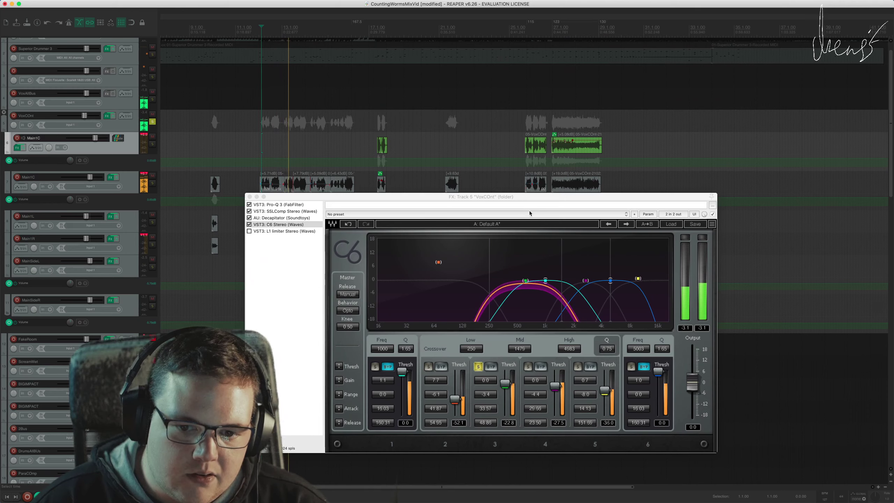
{"action": "key", "text": "space"}
{"action": "left_click", "coordinate": [523, 129]}
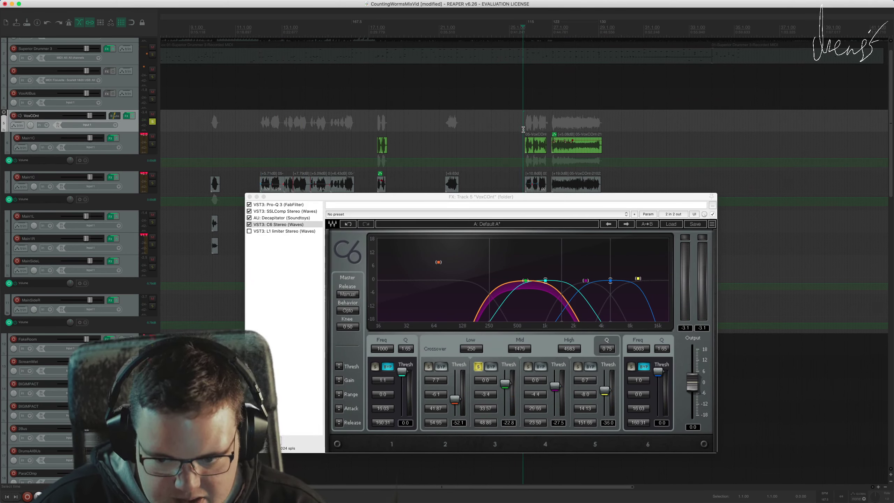
{"action": "key", "text": "space"}
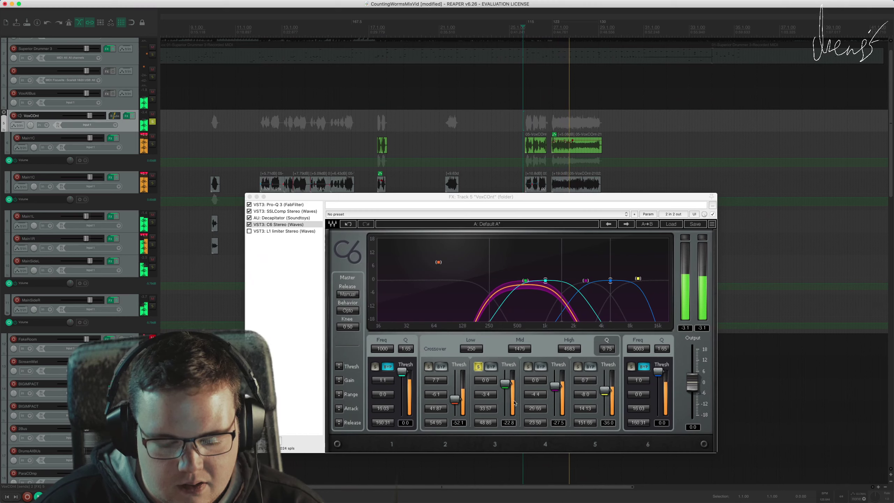
{"action": "key", "text": "space"}
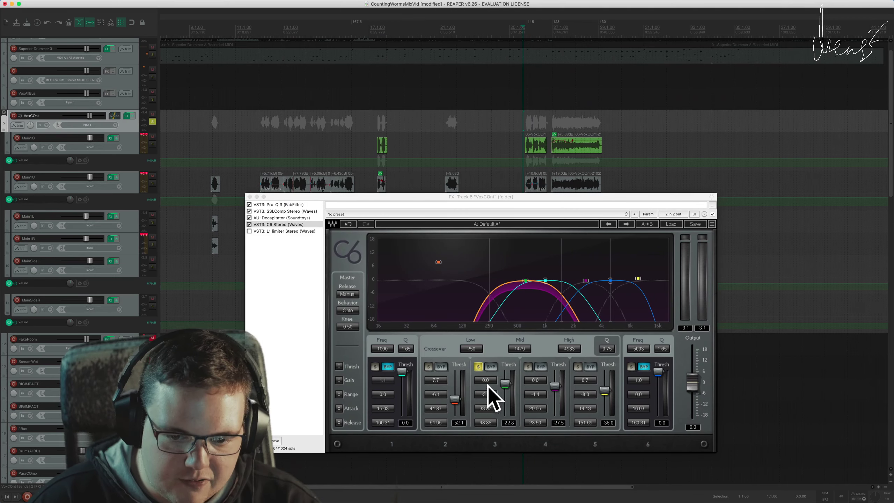
Audition the C6 fourth band soloed on the later vocal section, then unsolo it
{"action": "left_click", "coordinate": [527, 366]}
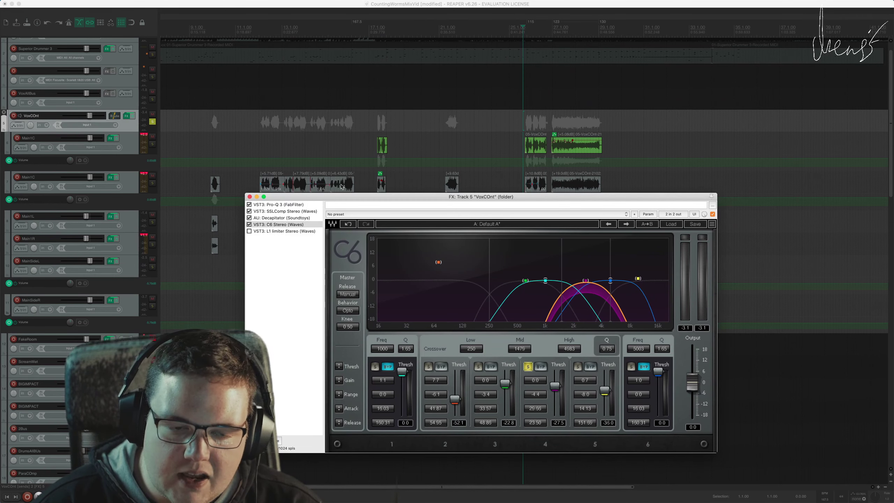
{"action": "left_click", "coordinate": [453, 135]}
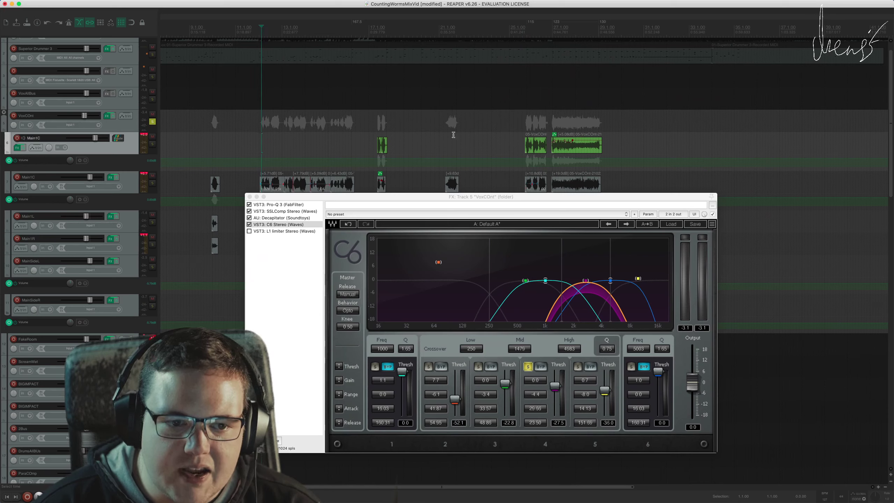
{"action": "left_click", "coordinate": [523, 145]}
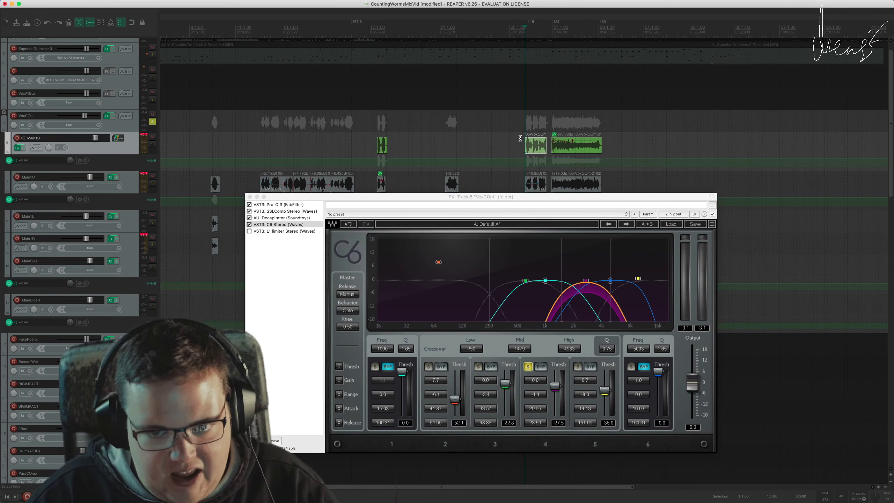
{"action": "key", "text": "space"}
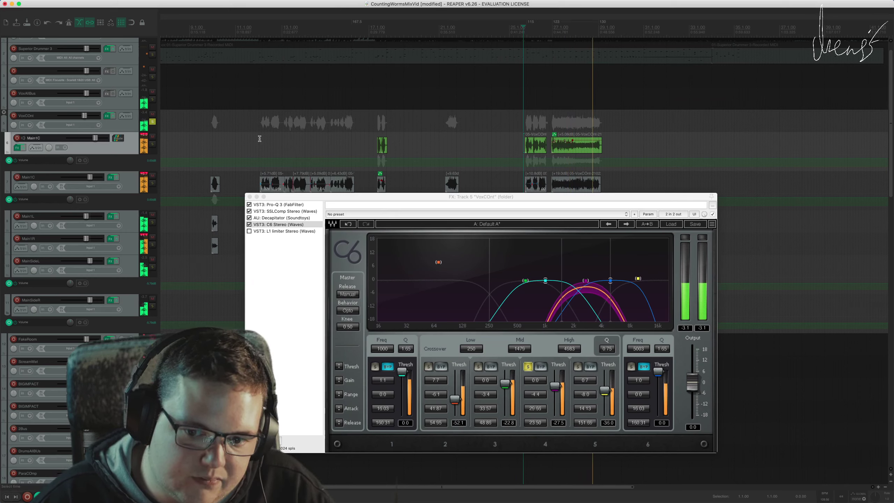
{"action": "key", "text": "space"}
{"action": "key", "text": "space"}
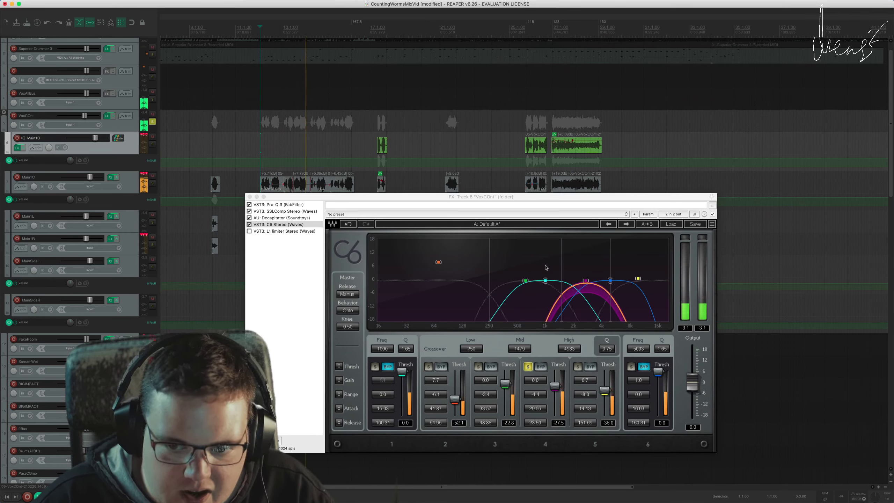
{"action": "key", "text": "space"}
{"action": "left_click", "coordinate": [528, 367]}
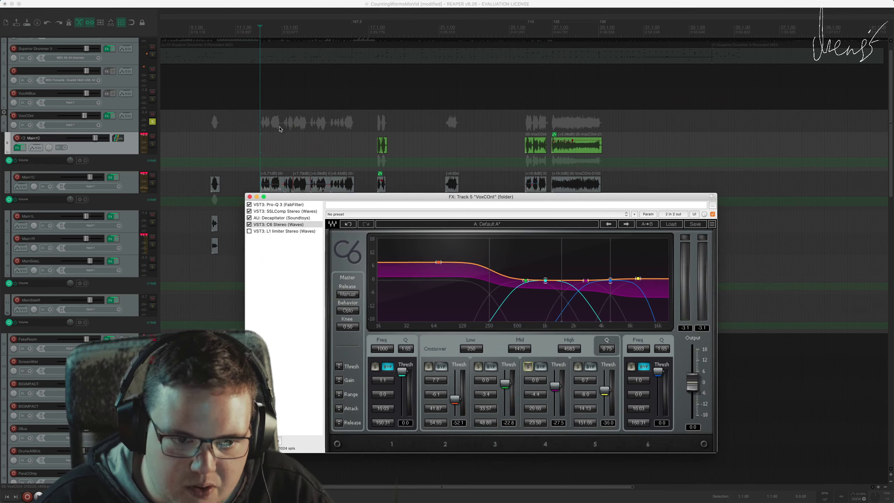
Cut the C6 fourth band's gain to about -1.2 while the vocal phrase plays
{"action": "left_click", "coordinate": [522, 129]}
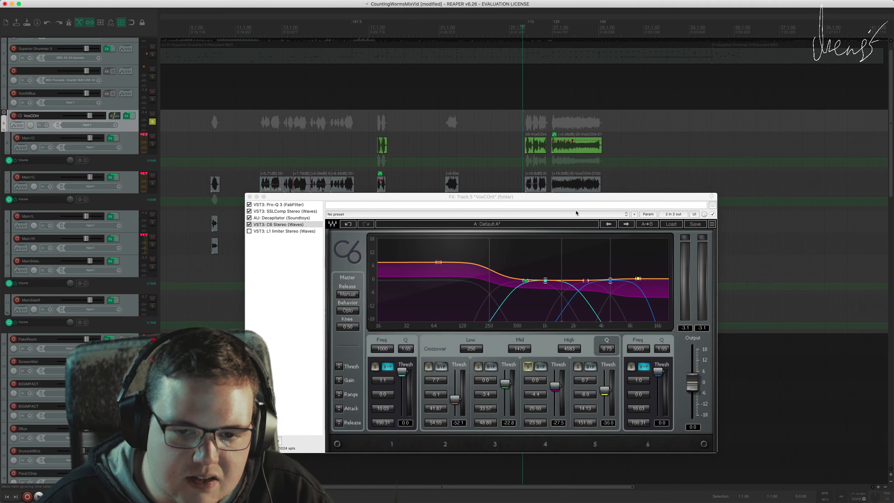
{"action": "left_click", "coordinate": [512, 123]}
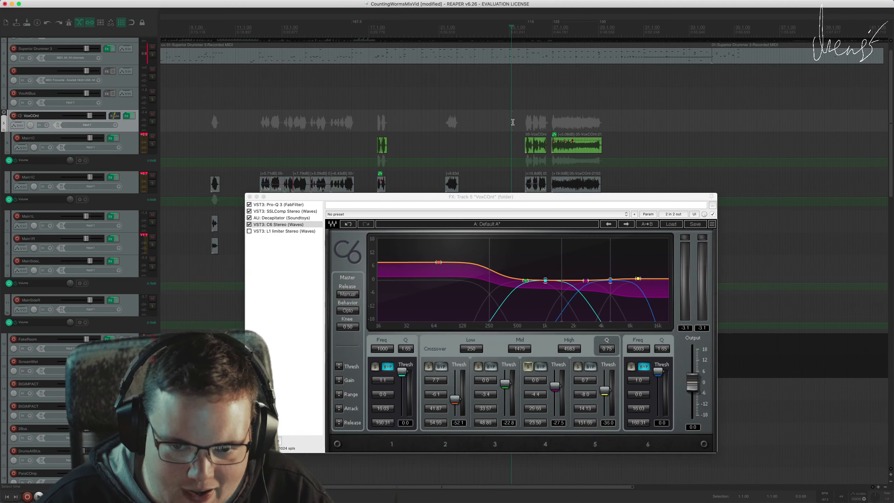
{"action": "key", "text": "space"}
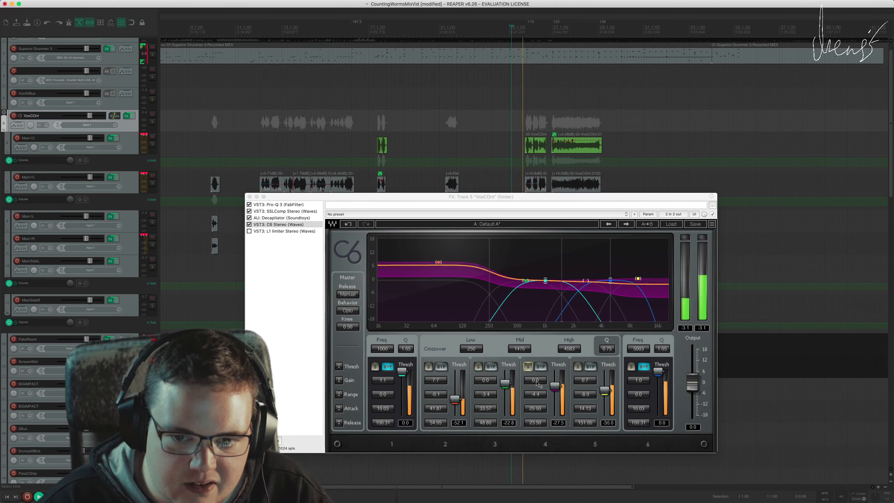
{"action": "left_click", "coordinate": [535, 380]}
{"action": "left_click_drag", "start_coordinate": [535, 380], "coordinate": [535, 383]}
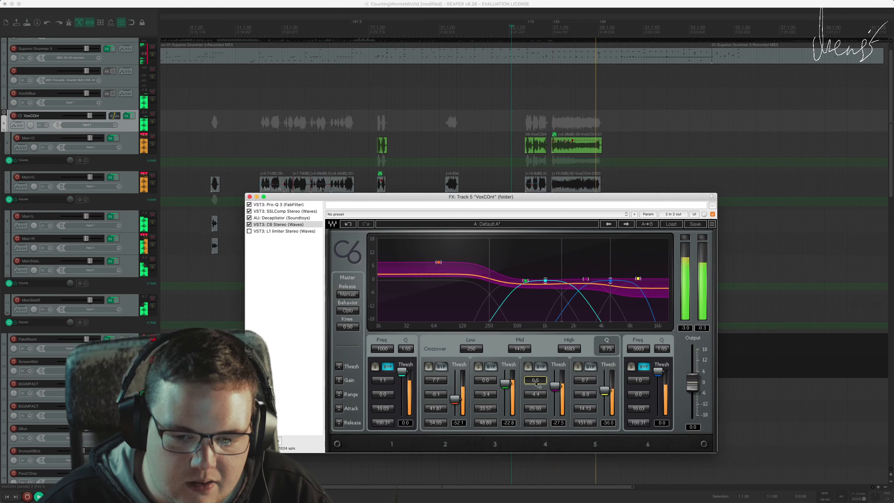
{"action": "key", "text": "space"}
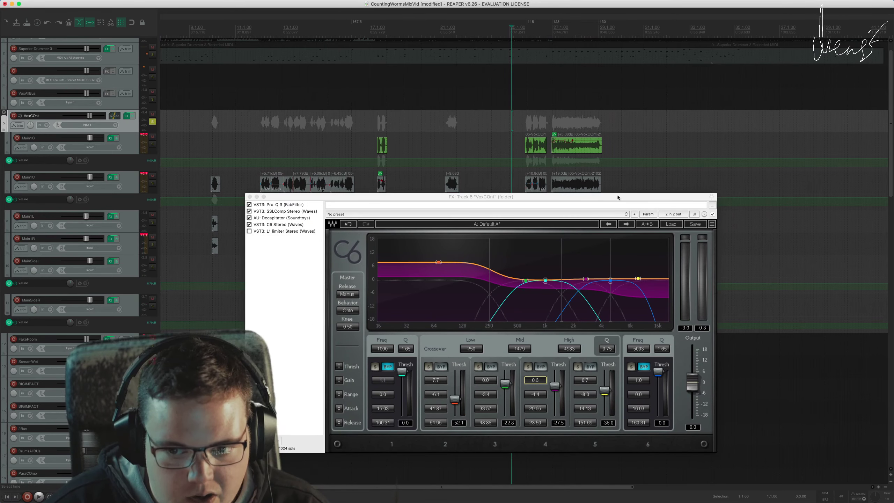
{"action": "left_click_drag", "start_coordinate": [614, 197], "coordinate": [584, 164]}
Audition the C6 fifth band soloed from the later vocal section, then unsolo it
{"action": "left_click", "coordinate": [547, 334]}
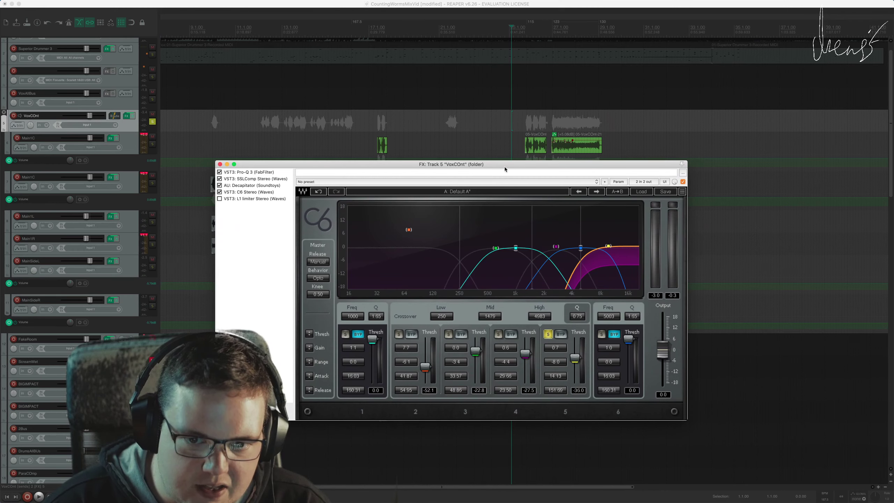
{"action": "left_click_drag", "start_coordinate": [504, 166], "coordinate": [468, 212]}
{"action": "left_click", "coordinate": [525, 116]}
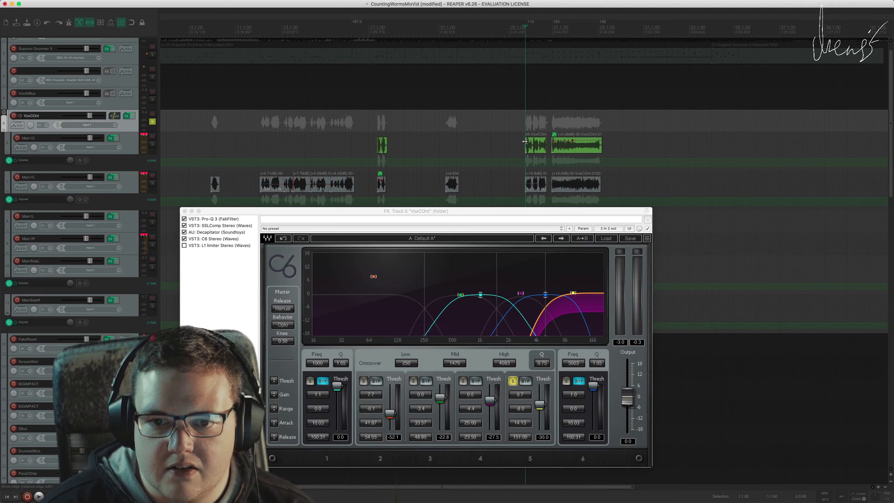
{"action": "key", "text": "space"}
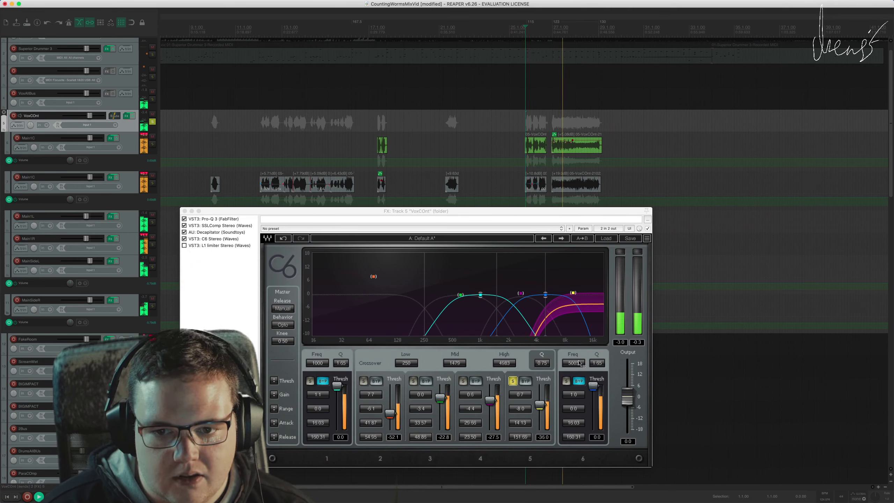
{"action": "left_click", "coordinate": [512, 380]}
{"action": "key", "text": "space"}
{"action": "key", "text": "space"}
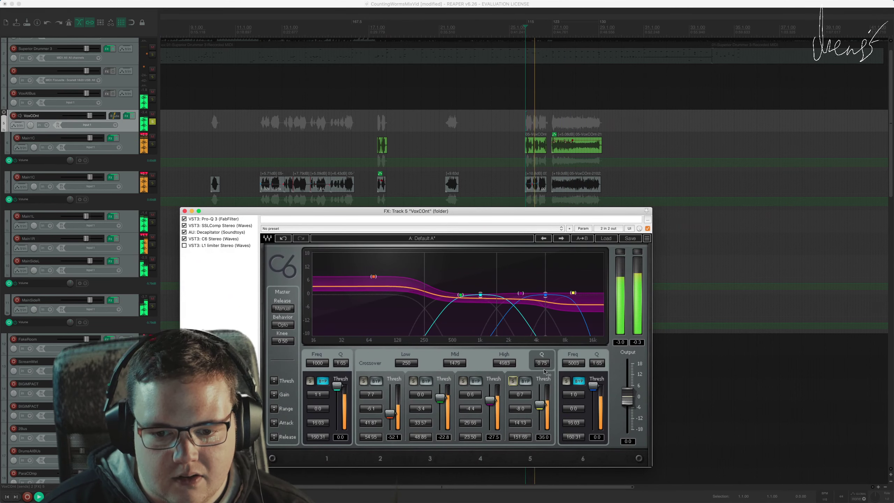
{"action": "key", "text": "space"}
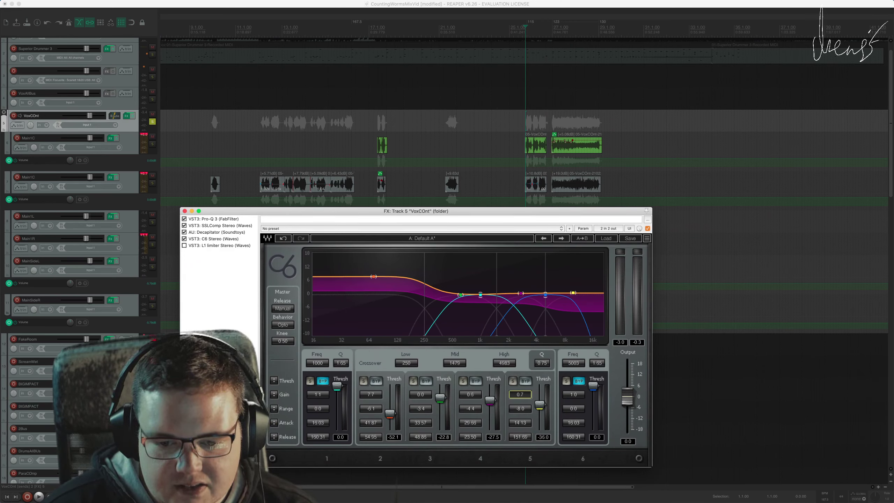
Set the C6 fifth band's gain to 2.8 and switch on the L1 limiter
{"action": "left_click_drag", "start_coordinate": [573, 293], "coordinate": [573, 280]}
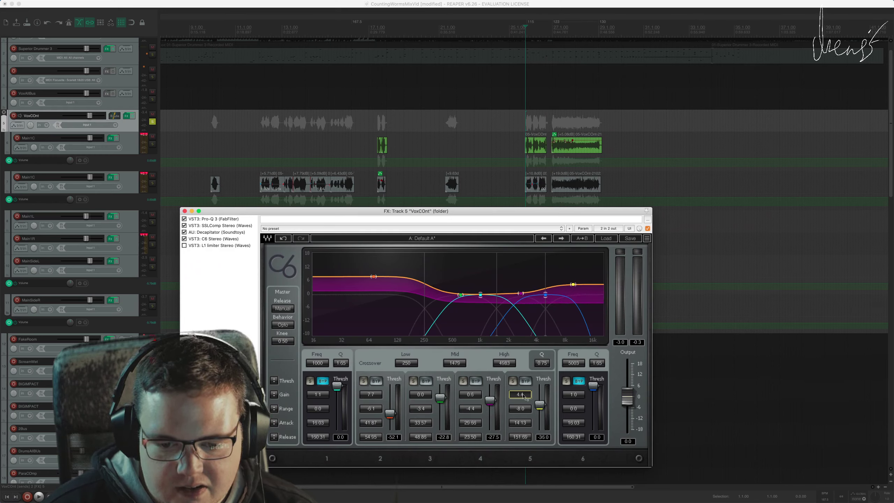
{"action": "key", "text": "space"}
{"action": "mouse_move", "coordinate": [525, 396]}
{"action": "left_mouse_down"}
{"action": "mouse_move", "coordinate": [524, 409]}
{"action": "mouse_move", "coordinate": [520, 381]}
{"action": "mouse_move", "coordinate": [520, 405]}
{"action": "left_mouse_up"}
{"action": "key", "text": "space"}
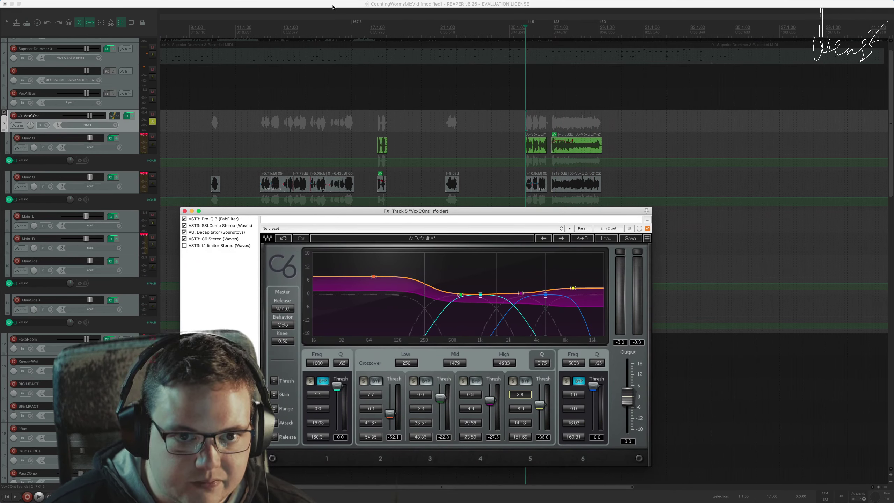
{"action": "left_click", "coordinate": [207, 246]}
Play several song sections through the L1-ended chain, then close the VoxCOnt FX window
{"action": "left_click", "coordinate": [524, 129]}
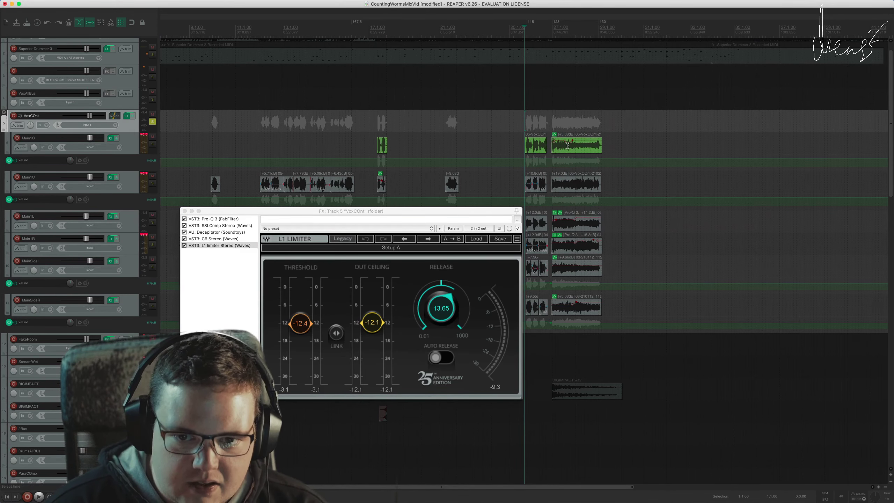
{"action": "key", "text": "space"}
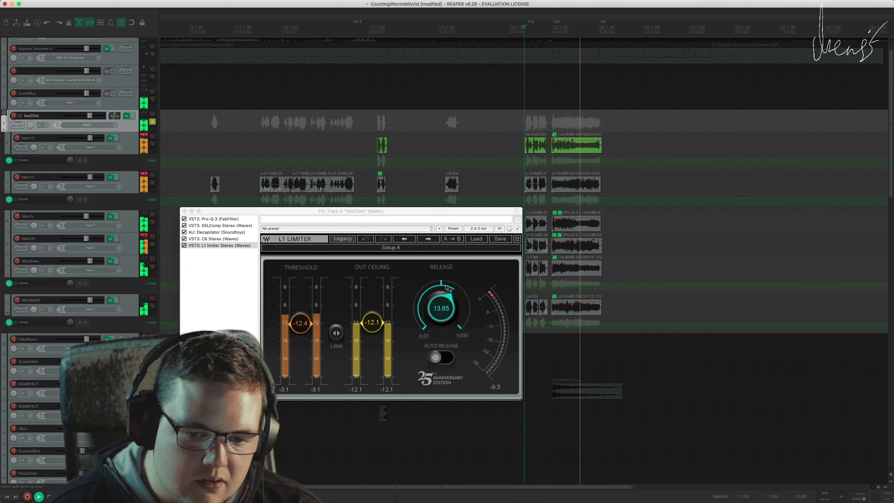
{"action": "key", "text": "space"}
{"action": "left_click_drag", "start_coordinate": [459, 209], "coordinate": [481, 286]}
{"action": "left_click", "coordinate": [210, 144]}
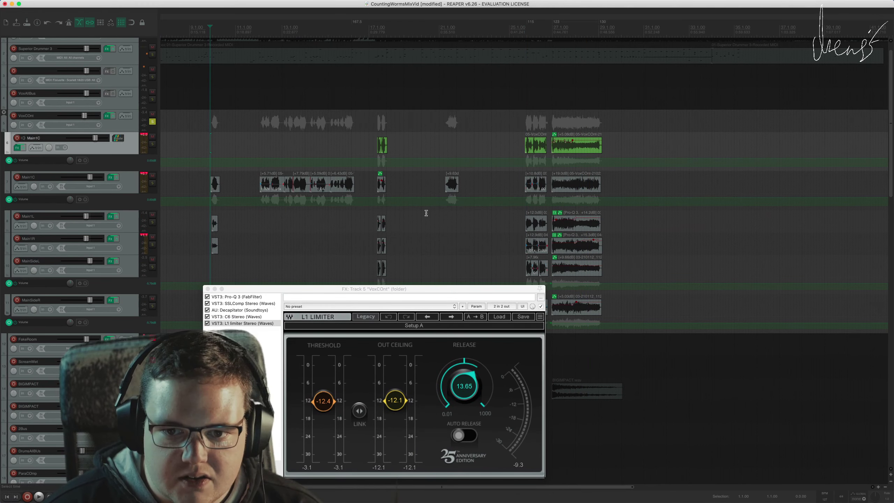
{"action": "left_click_drag", "start_coordinate": [272, 127], "coordinate": [416, 273]}
{"action": "left_click", "coordinate": [276, 237]}
{"action": "left_click", "coordinate": [207, 182]}
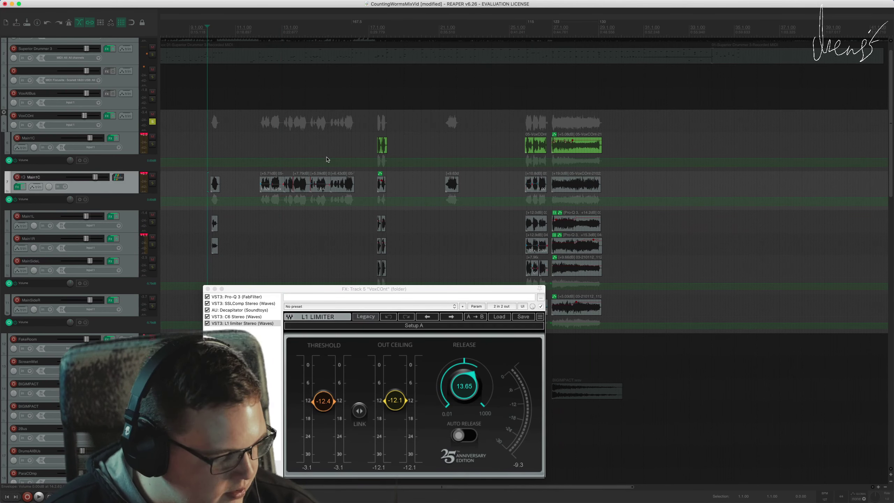
{"action": "key", "text": "space"}
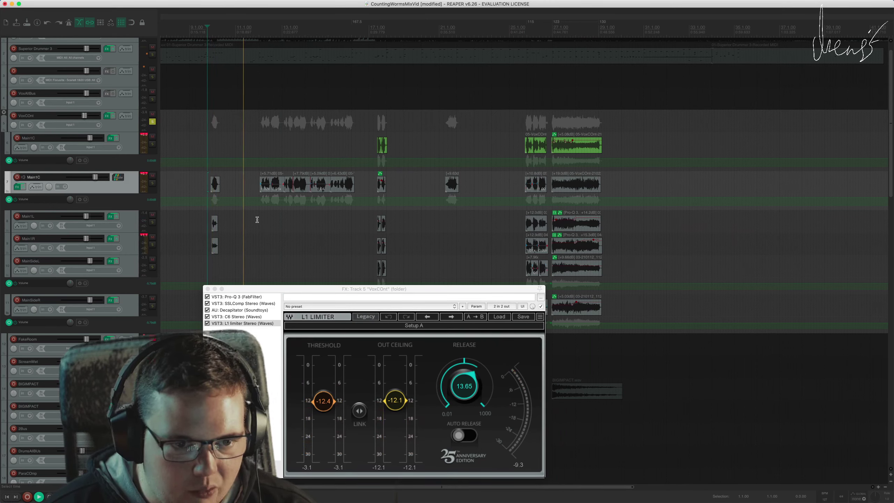
{"action": "left_click", "coordinate": [257, 219]}
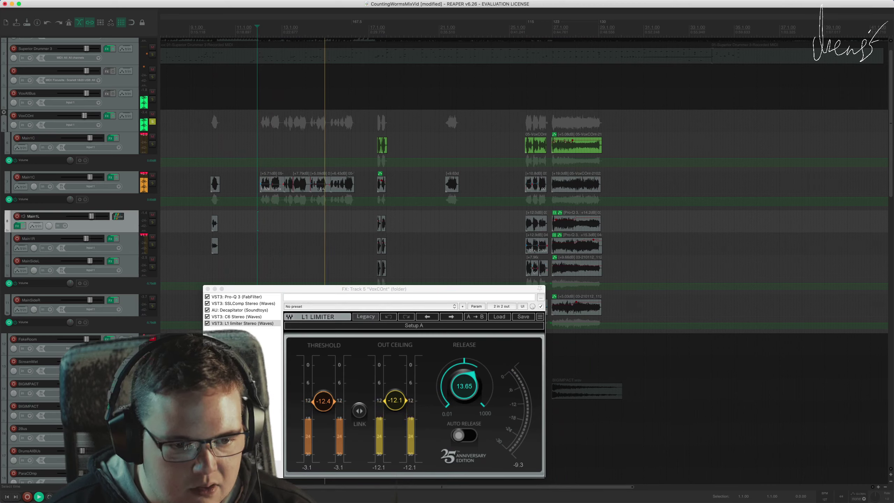
{"action": "key", "text": "space"}
{"action": "left_click", "coordinate": [208, 288]}
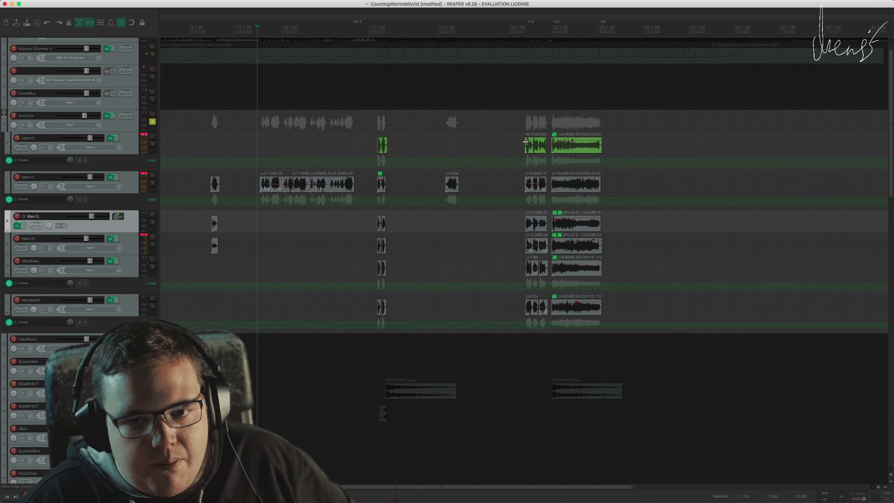
{"action": "left_click", "coordinate": [522, 124]}
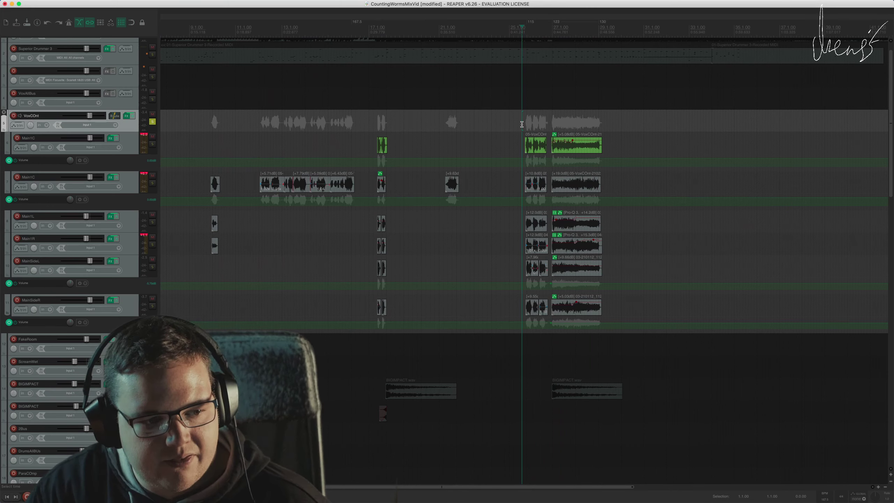